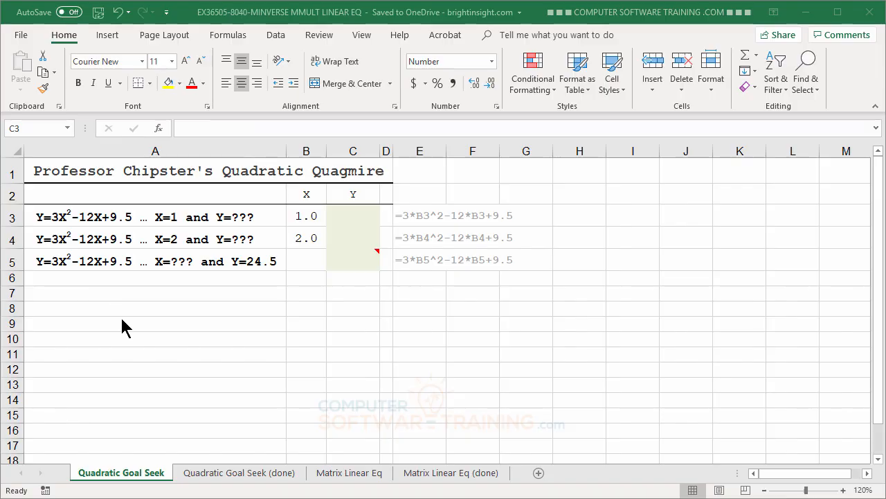
Enter the formula =3*B3^2-12*B3+9.5 in cell C3 to calculate Y for the first equation.
{"action": "left_click", "coordinate": [230, 302]}
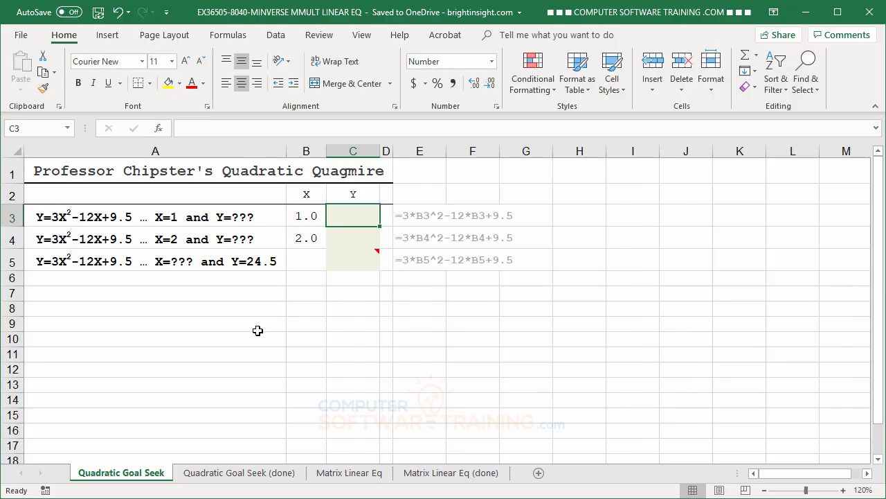
{"action": "left_click", "coordinate": [55, 219]}
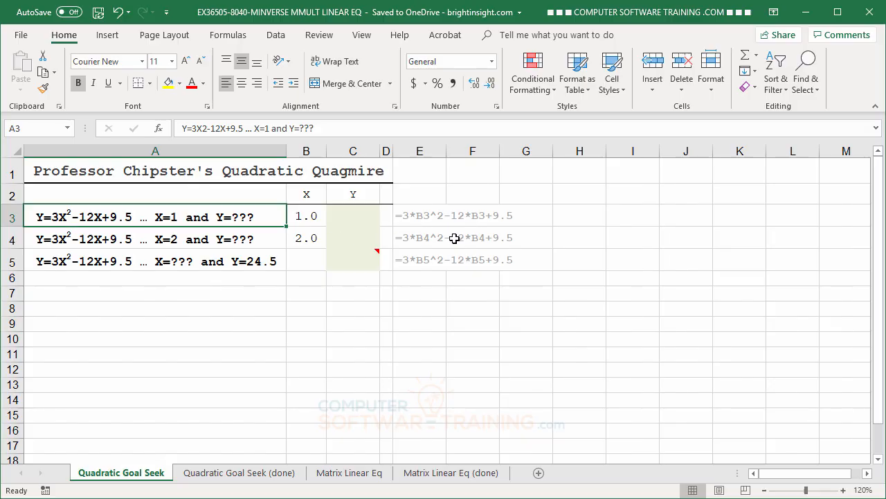
{"action": "left_click", "coordinate": [340, 218]}
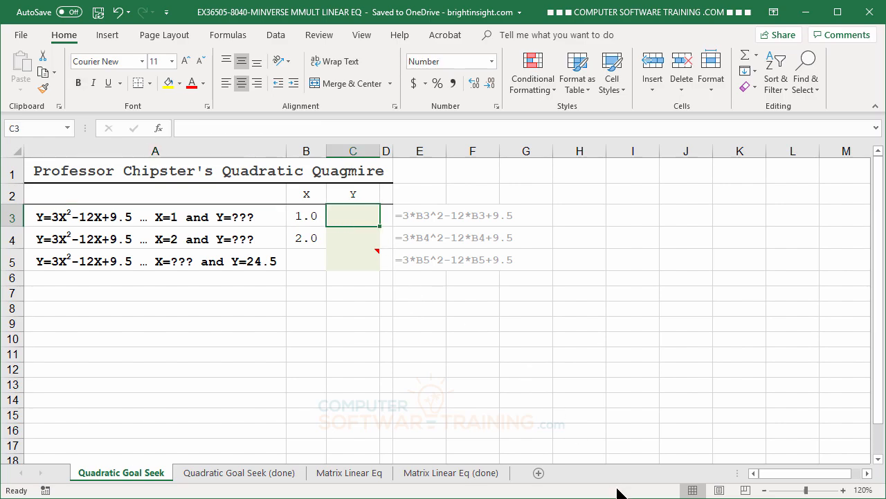
{"action": "type", "text": "="}
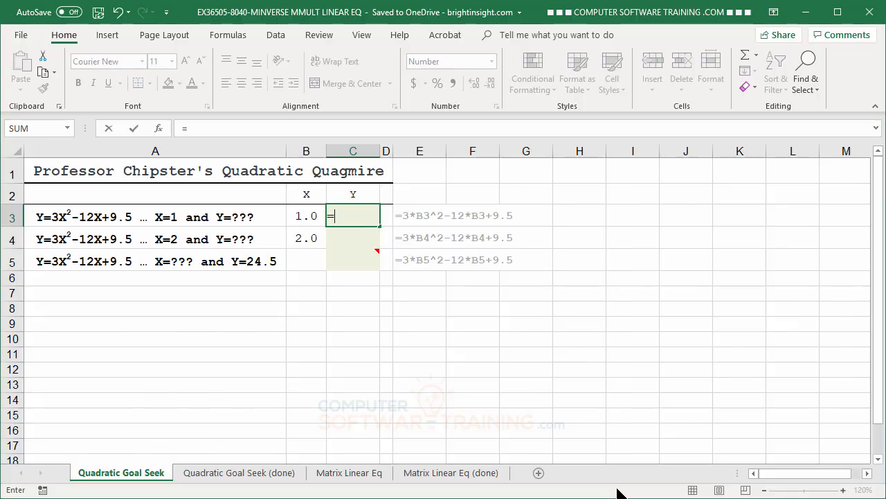
{"action": "type", "text": "3*"}
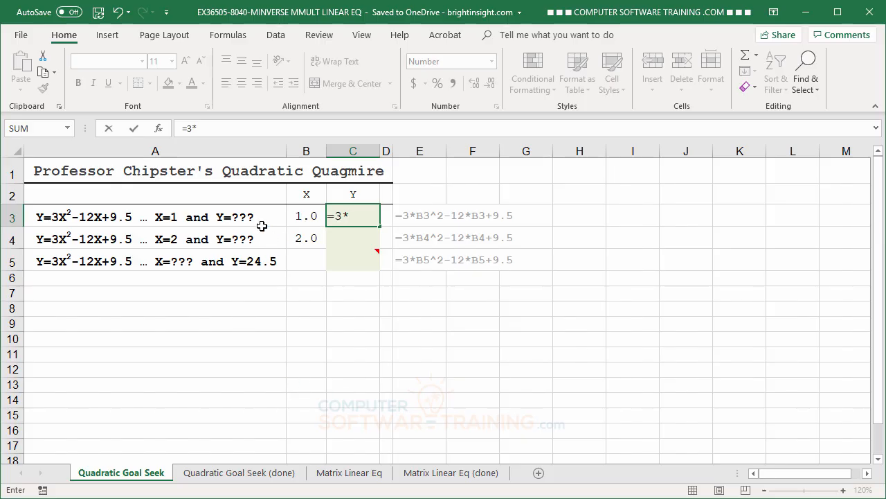
{"action": "left_click", "coordinate": [310, 216]}
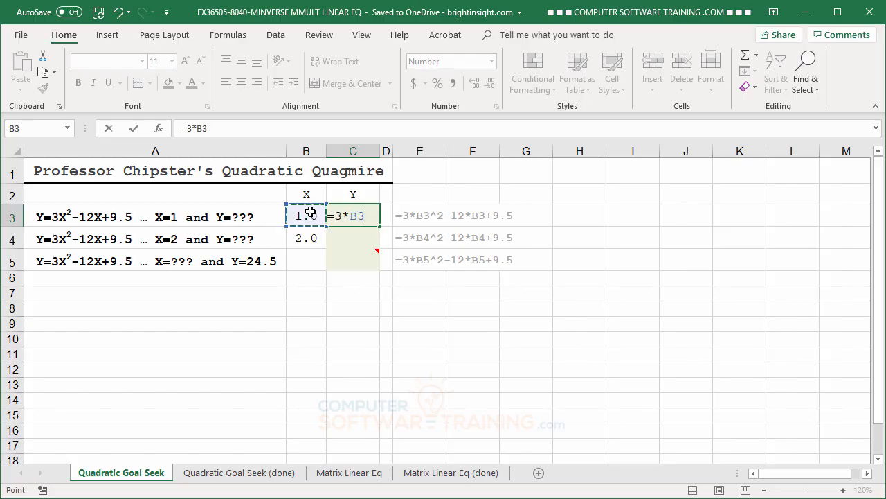
{"action": "type", "text": "^2"}
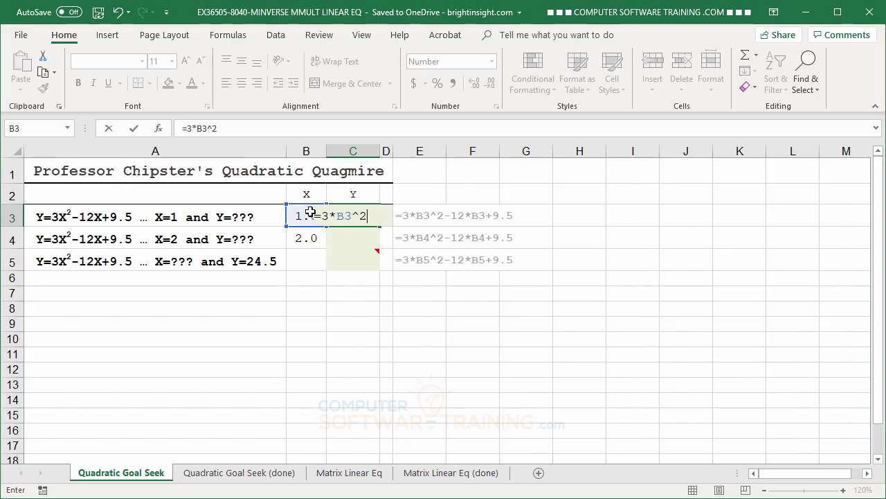
{"action": "type", "text": "-12*"}
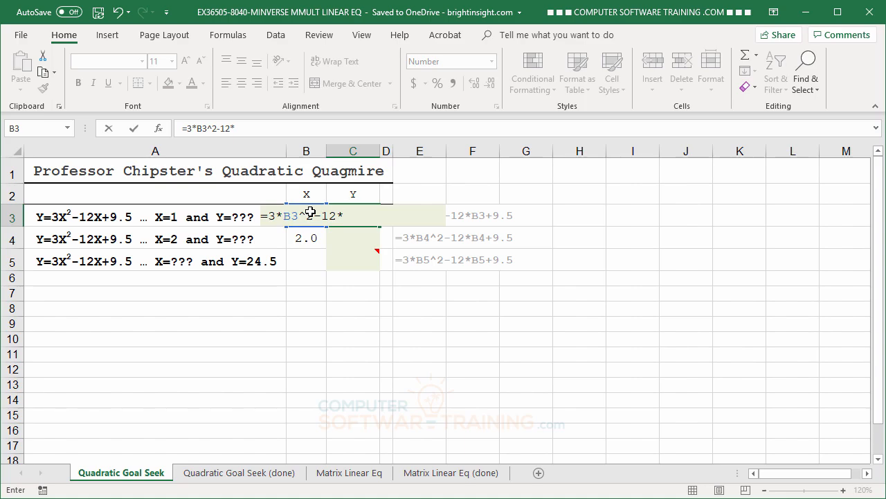
{"action": "type", "text": "B"}
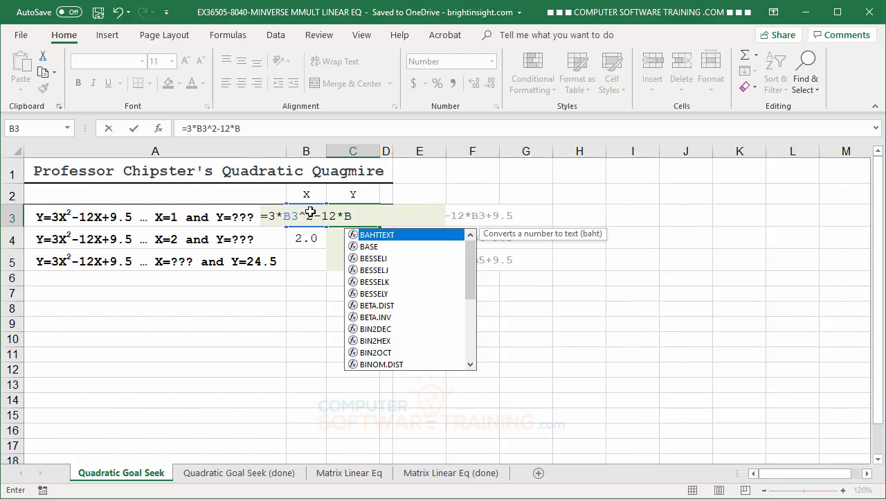
{"action": "type", "text": "3"}
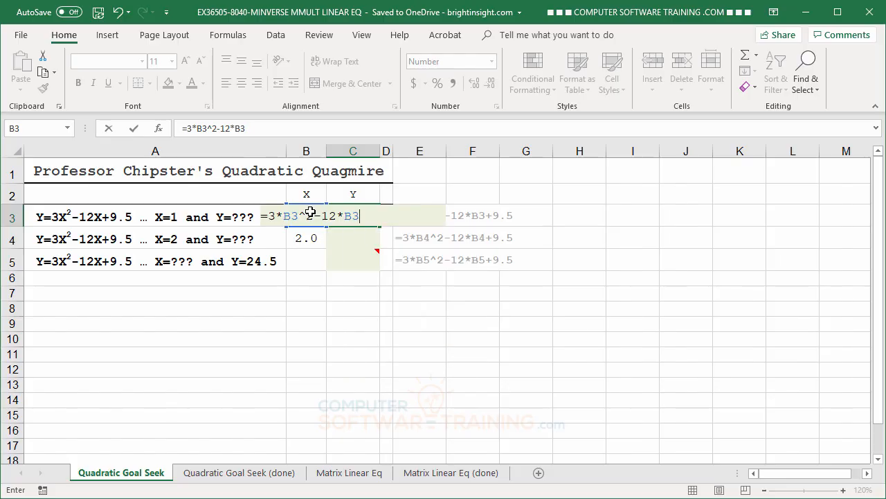
{"action": "type", "text": "+9.5"}
{"action": "key", "text": "Return"}
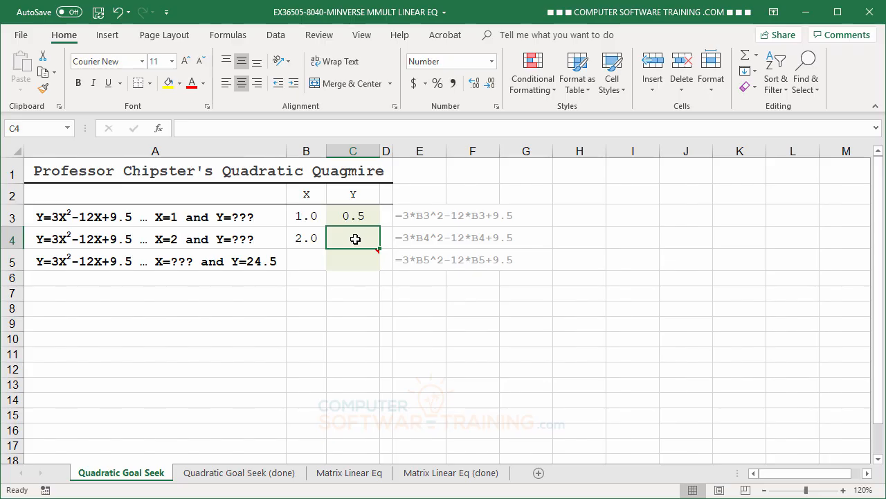
Enter the formula =3*B4^2-12*B4+9.5 in cell C4 to calculate Y for the second equation.
{"action": "type", "text": "="}
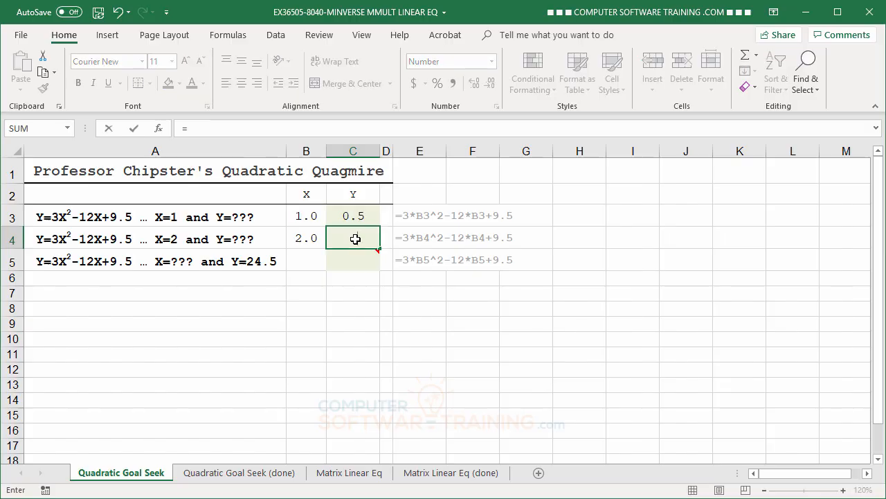
{"action": "type", "text": "3*"}
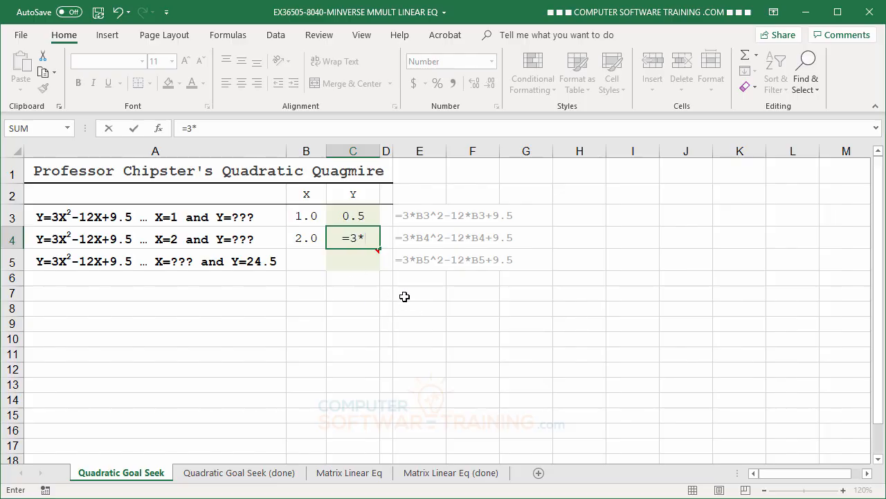
{"action": "left_click", "coordinate": [305, 239]}
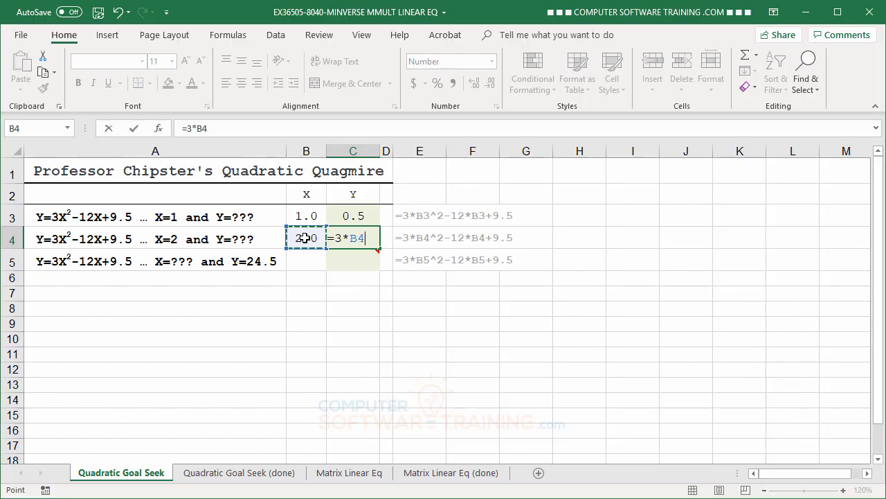
{"action": "type", "text": "^2"}
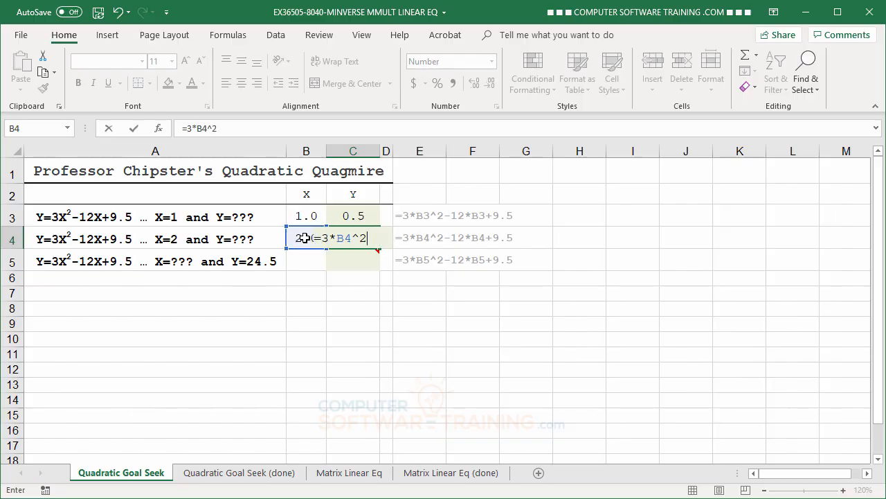
{"action": "type", "text": "-12*"}
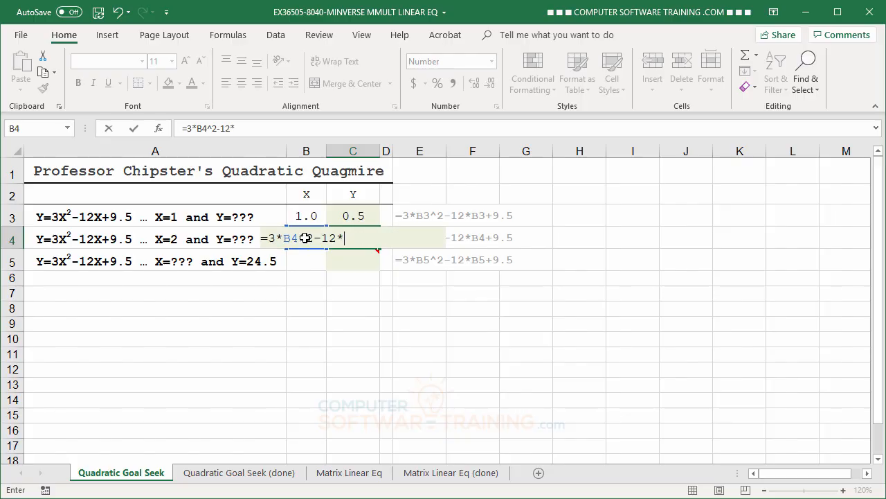
{"action": "type", "text": "B4+9.5"}
{"action": "key", "text": "Return"}
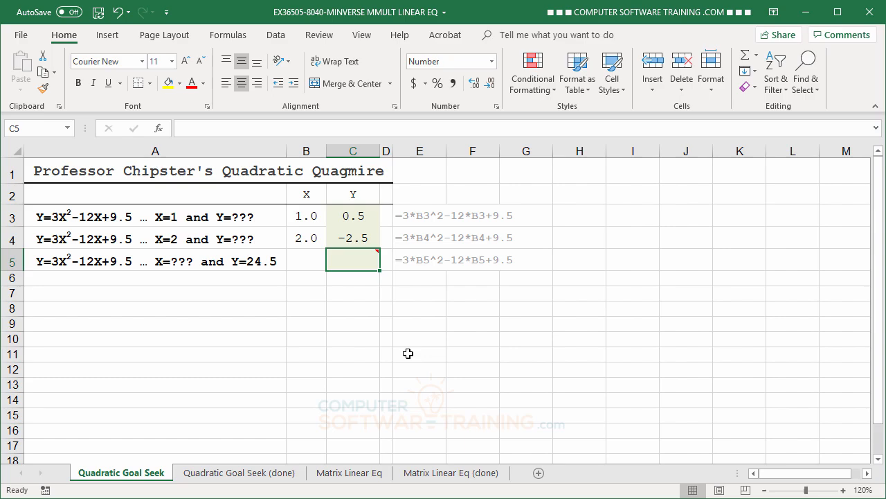
Enter the formula =3*B5^2-12*B5+9.5 in cell C5 for the third equation with unknown X.
{"action": "left_click", "coordinate": [249, 261]}
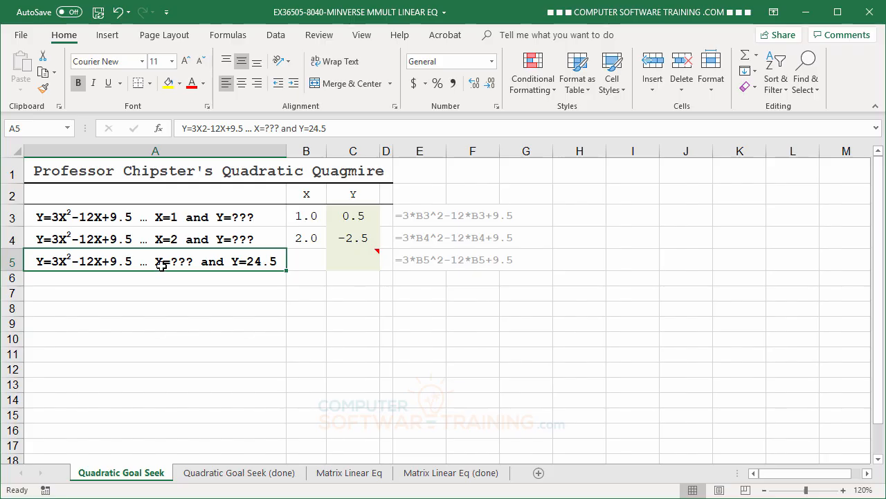
{"action": "left_click", "coordinate": [354, 258]}
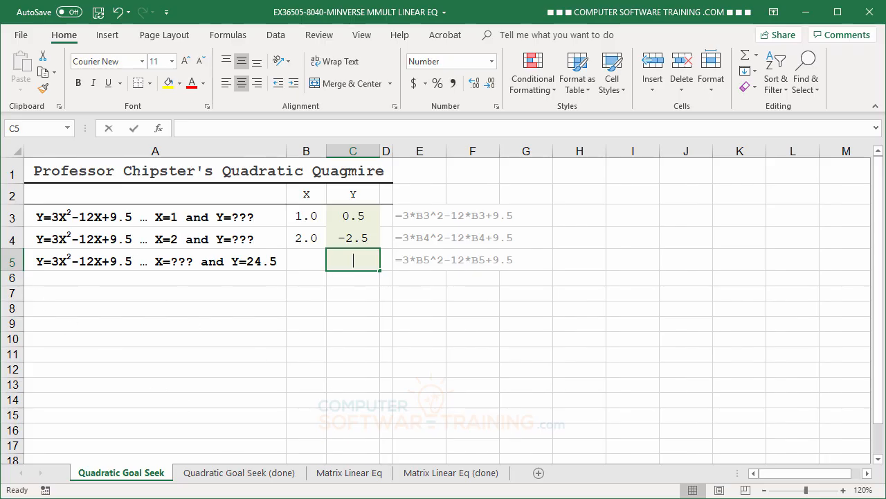
{"action": "type", "text": "="}
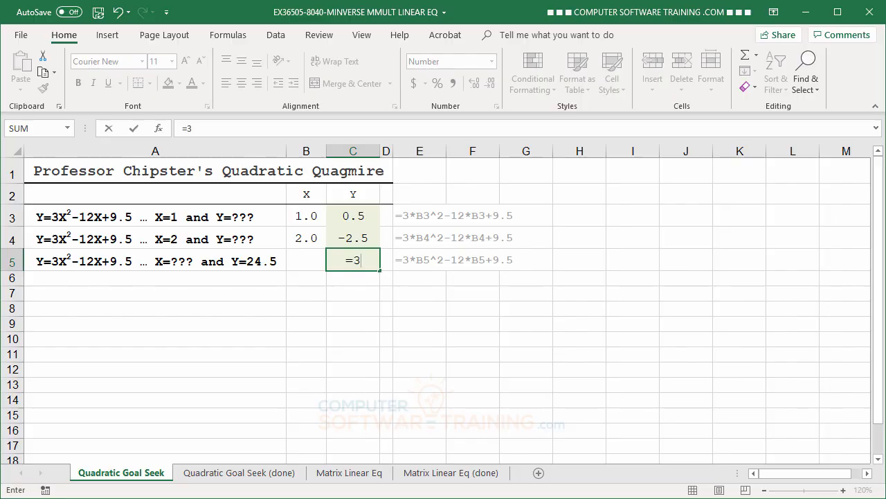
{"action": "type", "text": "3*"}
{"action": "left_click", "coordinate": [302, 257]}
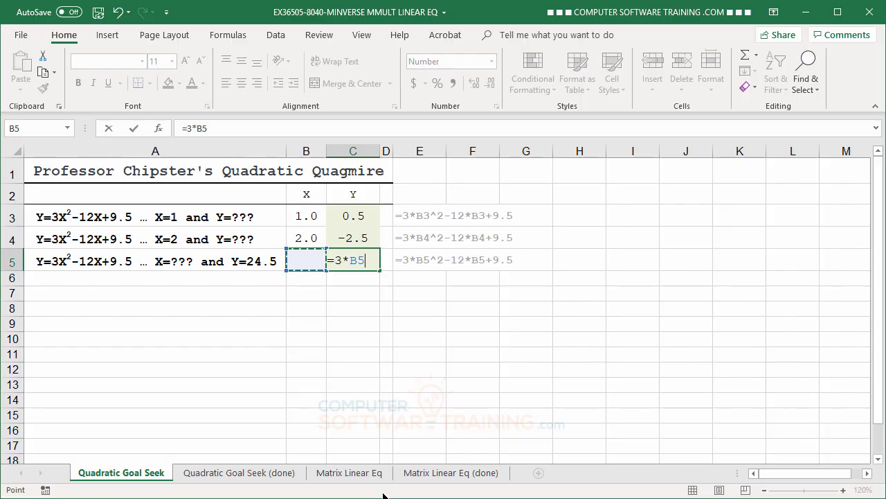
{"action": "type", "text": "^2"}
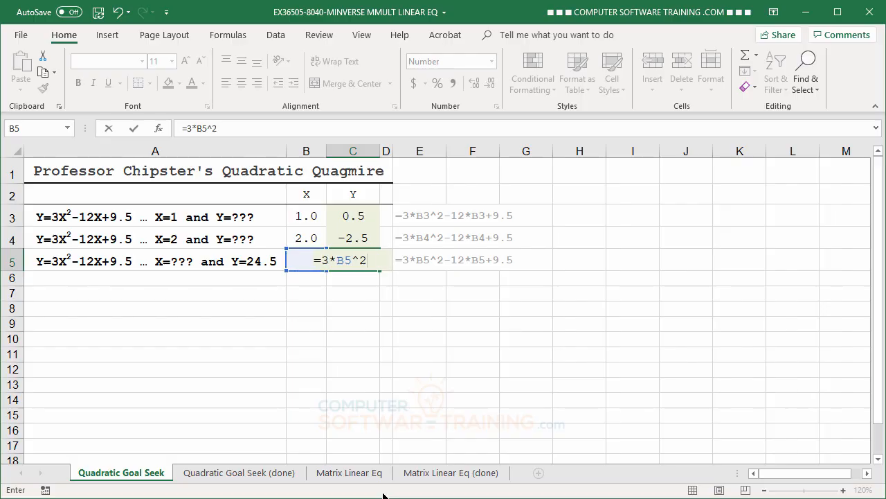
{"action": "type", "text": "-12*"}
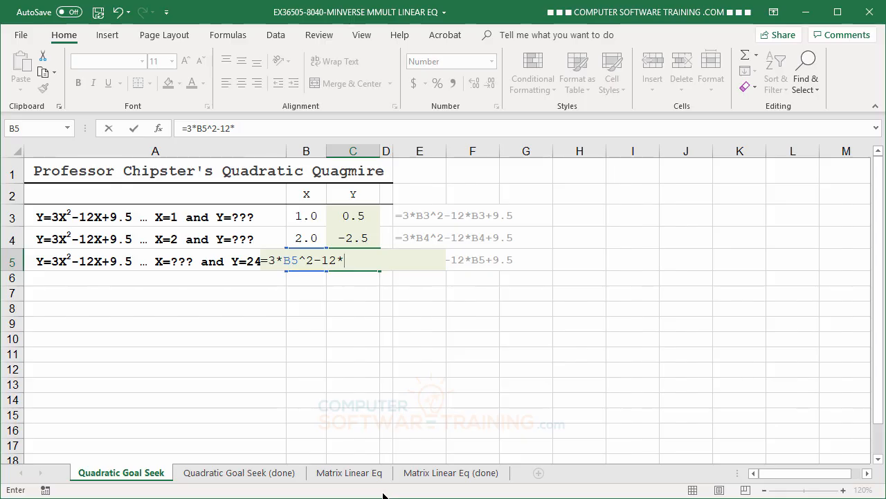
{"action": "type", "text": "B5+9.5"}
{"action": "key", "text": "Return"}
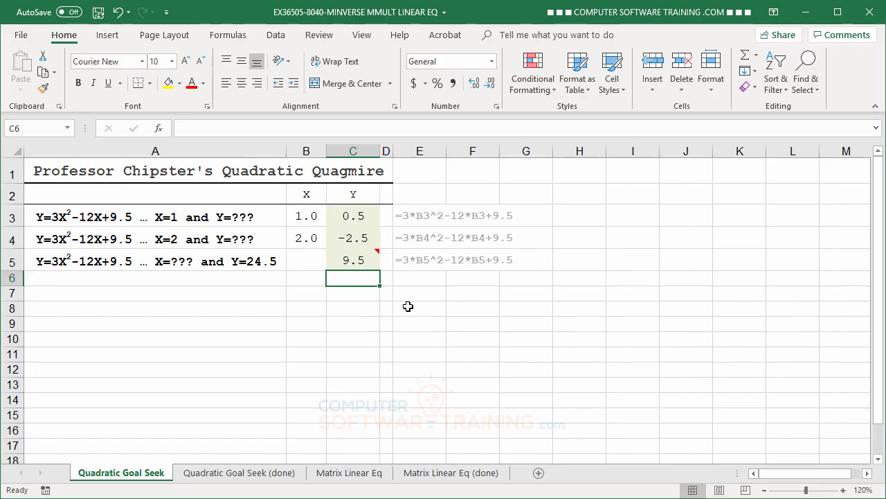
Try 1, 2 and -1 in turn as X values in cell B5 for the third equation.
{"action": "mouse_move", "coordinate": [361, 264]}
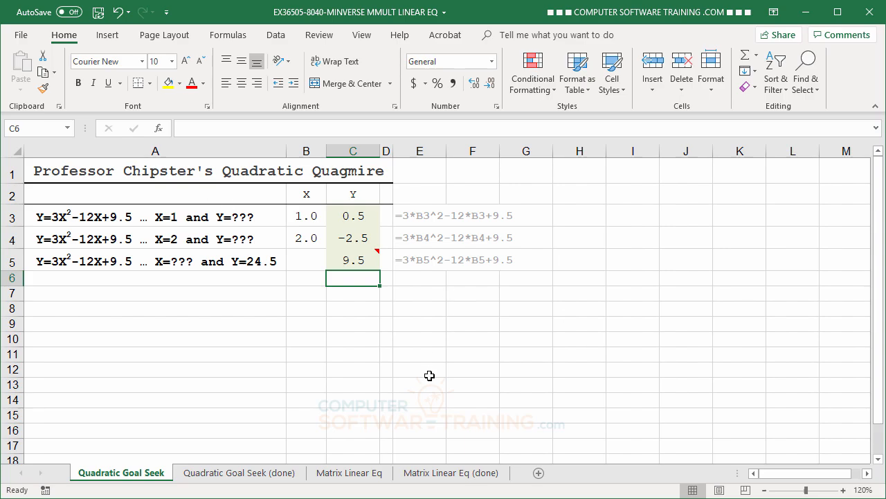
{"action": "left_click", "coordinate": [307, 261]}
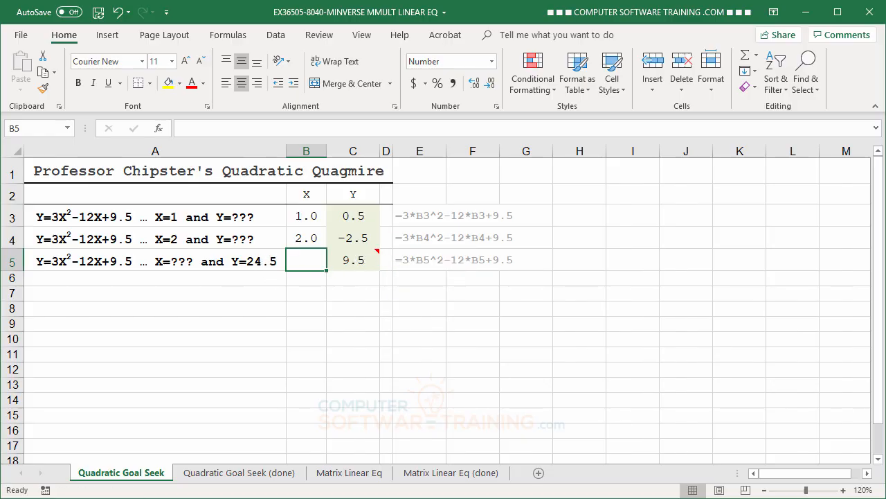
{"action": "type", "text": "1"}
{"action": "key", "text": "Return"}
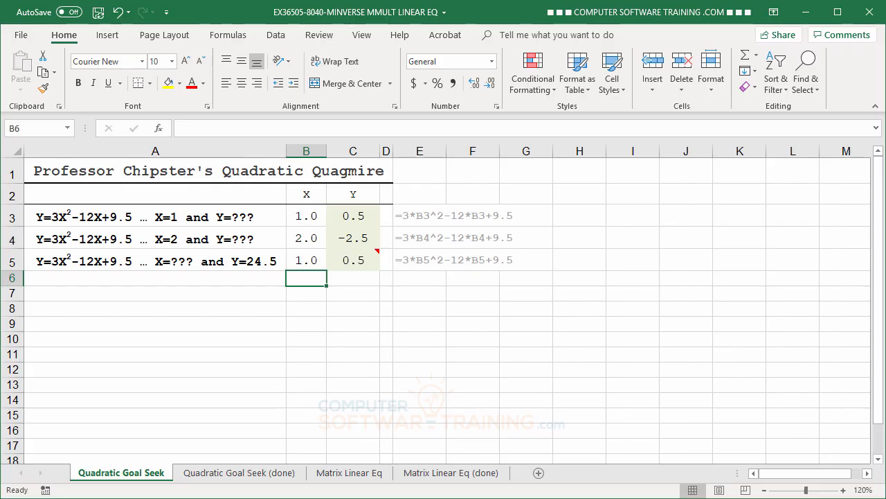
{"action": "key", "text": "Up"}
{"action": "type", "text": "2"}
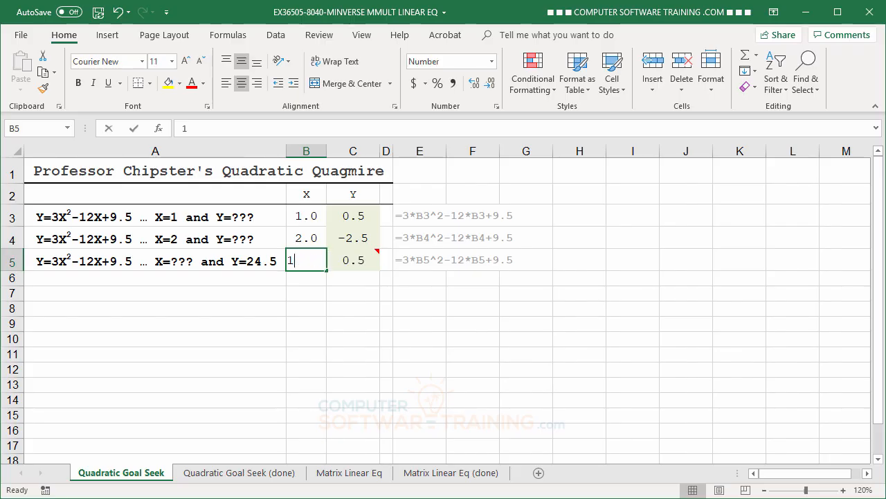
{"action": "key", "text": "Return"}
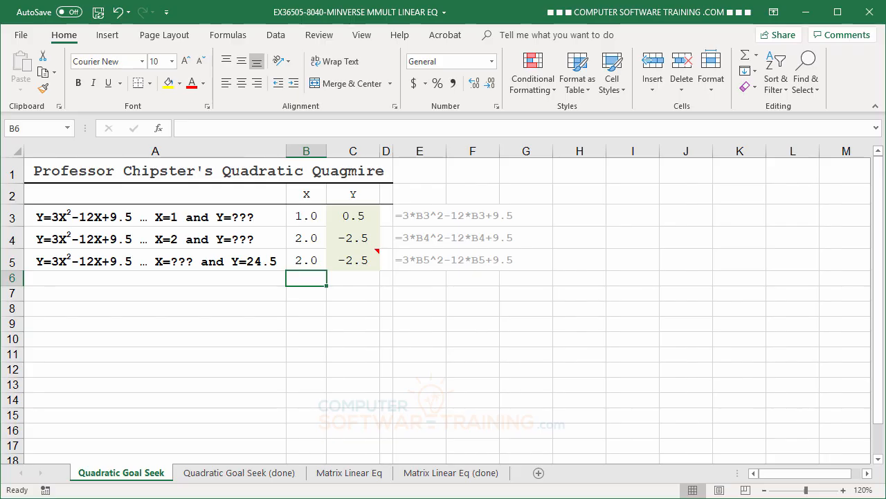
{"action": "key", "text": "Up"}
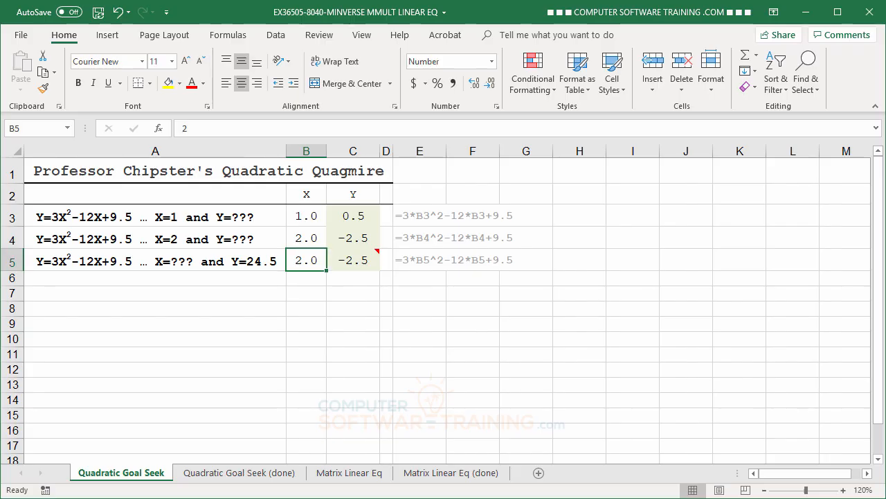
{"action": "type", "text": "-1"}
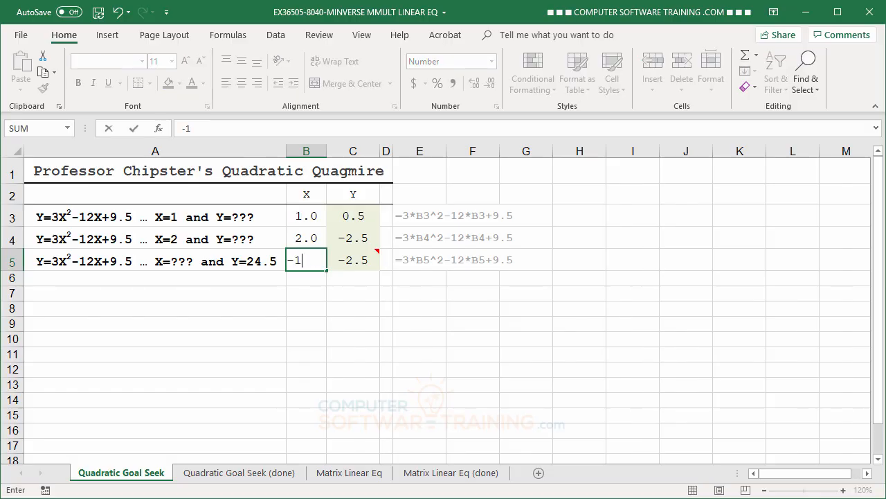
{"action": "key", "text": "Return"}
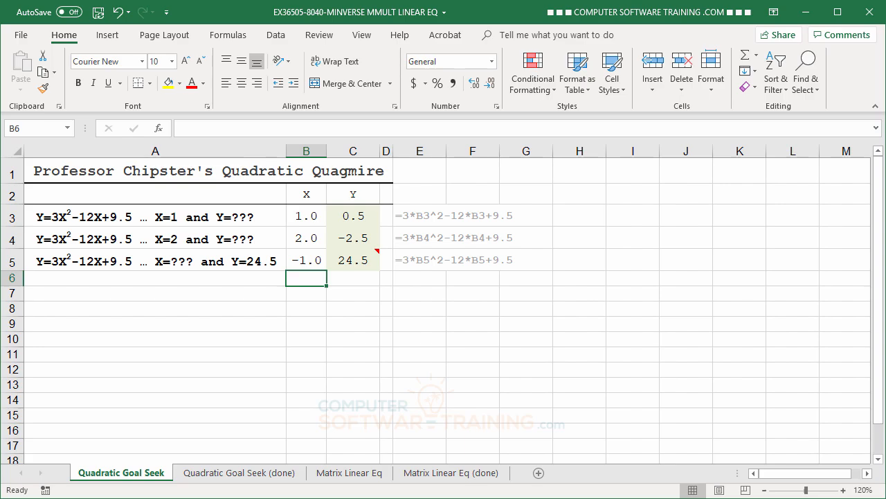
Clear the trial X value from cell B5 and select an empty cell below the table.
{"action": "left_click", "coordinate": [306, 261]}
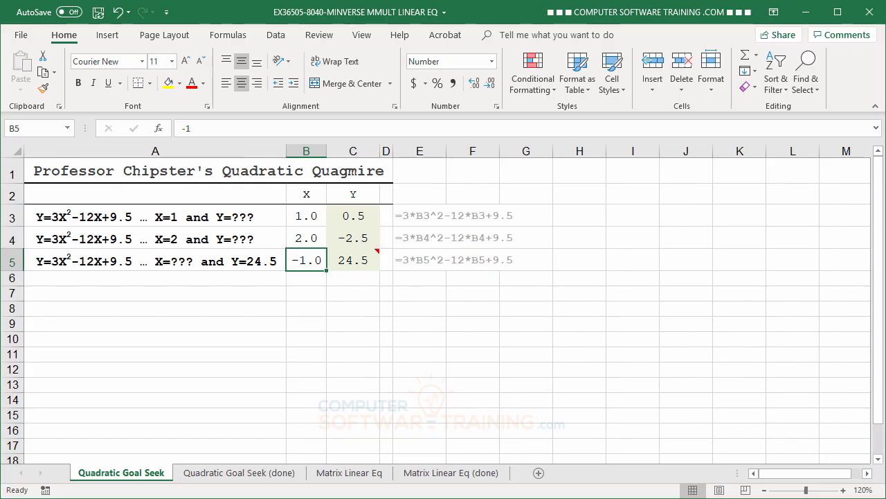
{"action": "key", "text": "Delete"}
{"action": "left_click", "coordinate": [359, 302]}
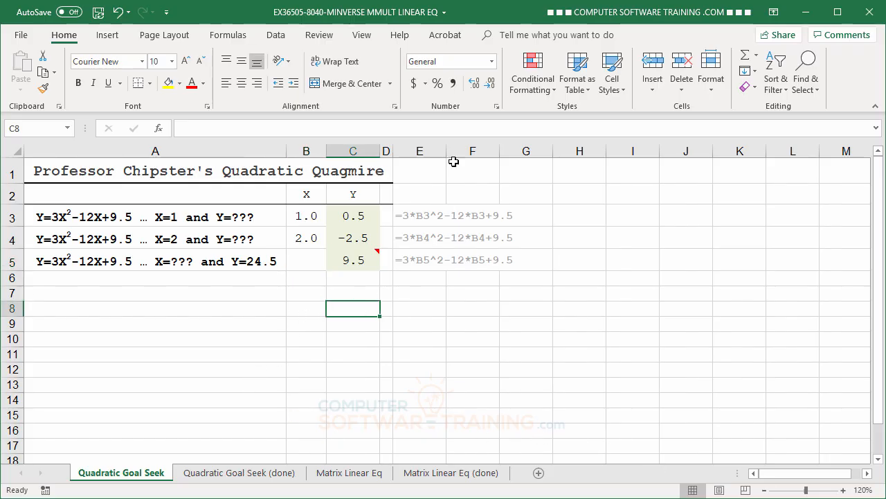
Run Goal Seek to set cell C5 to 24.5 by changing cell B5, and keep the solution.
{"action": "left_click", "coordinate": [277, 36]}
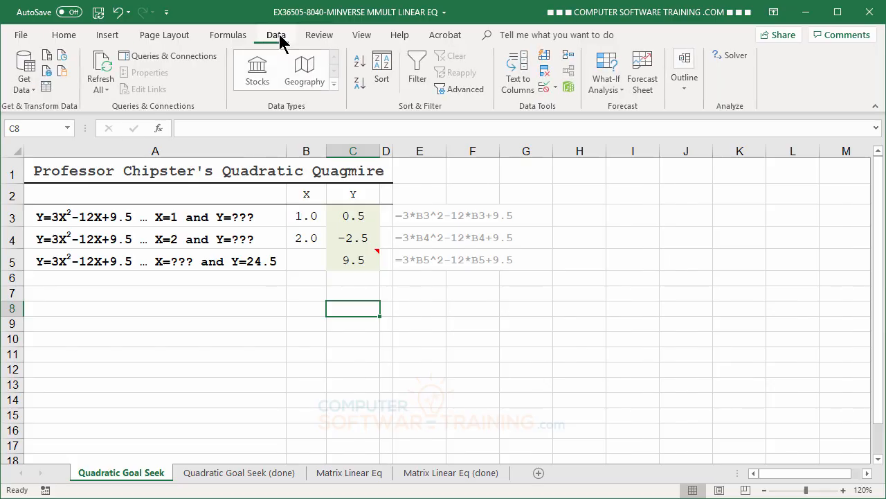
{"action": "left_click", "coordinate": [611, 97]}
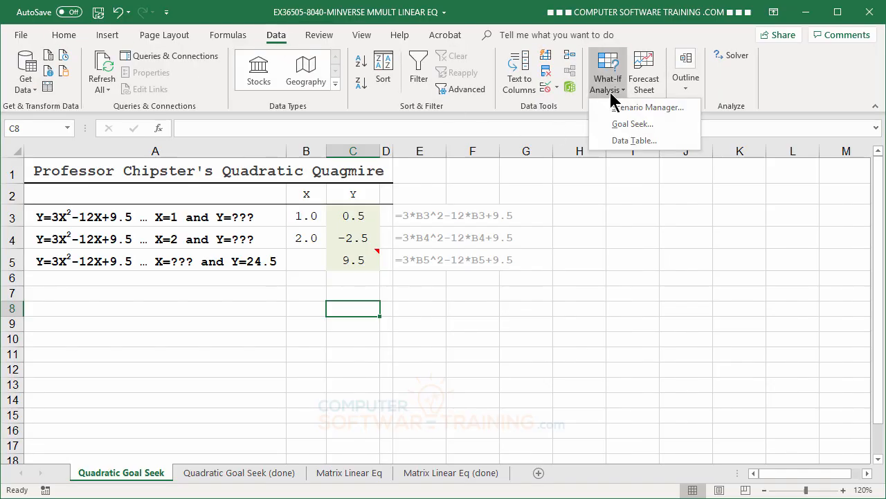
{"action": "left_click", "coordinate": [618, 131]}
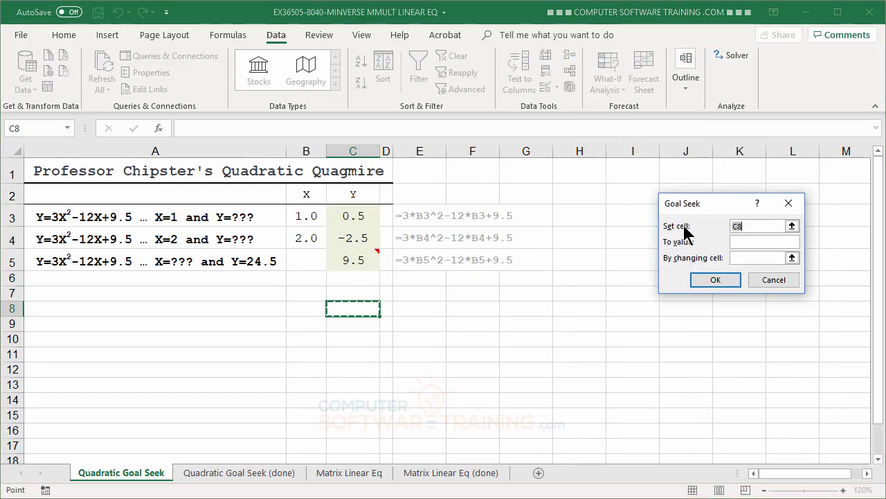
{"action": "left_click", "coordinate": [356, 260]}
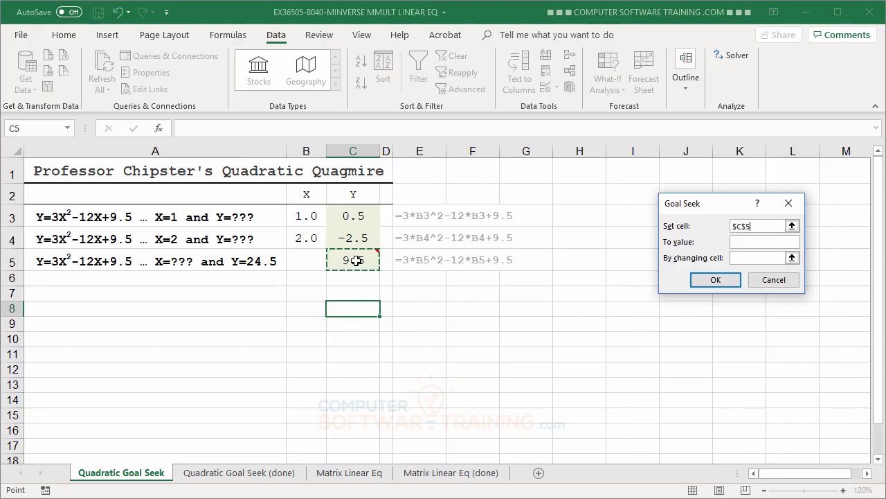
{"action": "left_click", "coordinate": [743, 240]}
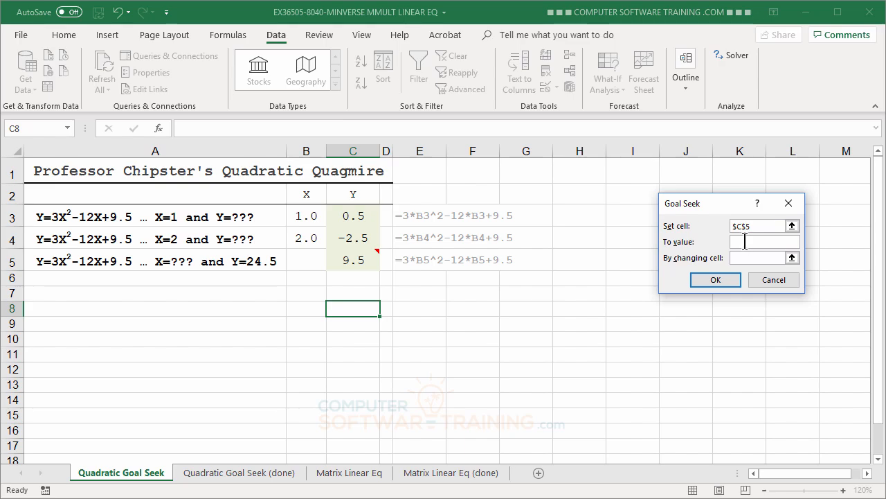
{"action": "type", "text": "24.5"}
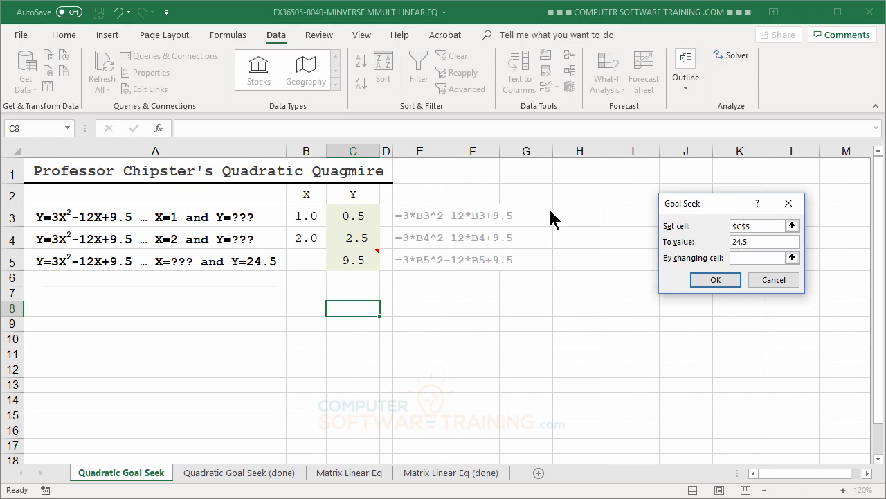
{"action": "left_click", "coordinate": [748, 258]}
{"action": "left_click", "coordinate": [306, 260]}
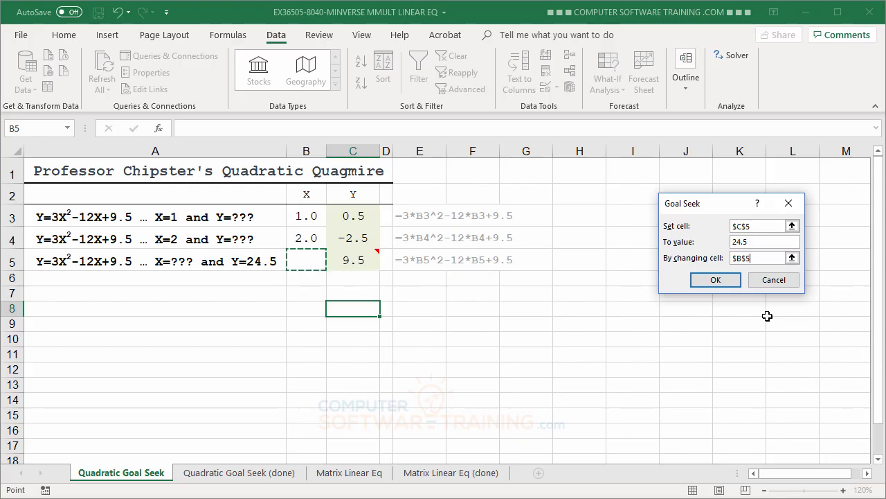
{"action": "left_click", "coordinate": [714, 281]}
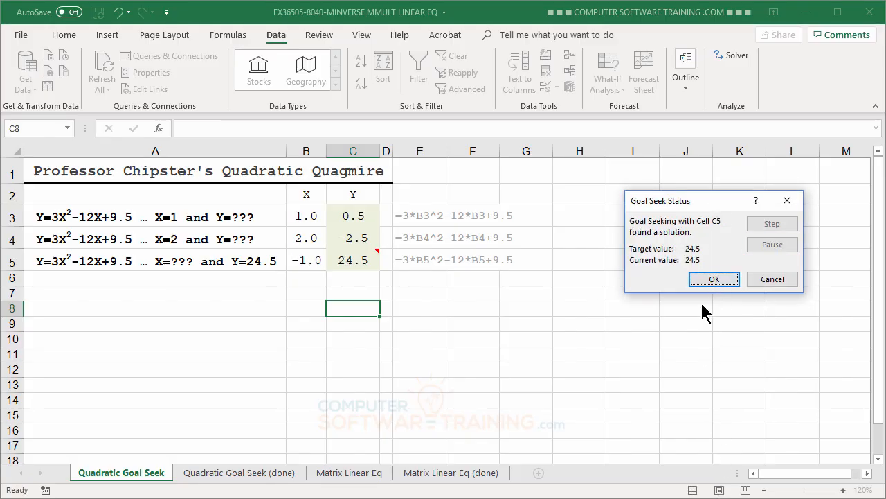
{"action": "left_click", "coordinate": [714, 280]}
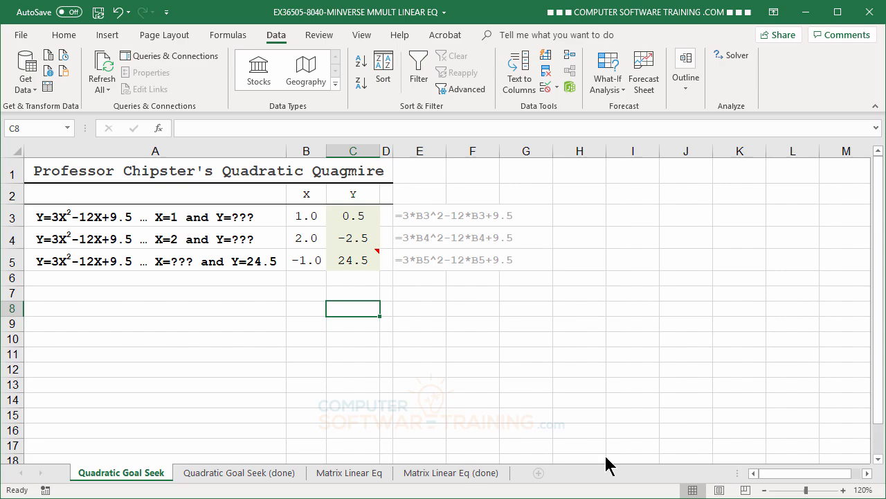
On the Matrix Linear Eq sheet, enter the first system's X coefficients 5, 4 and 6 in cells B3 to B5.
{"action": "left_click", "coordinate": [349, 475]}
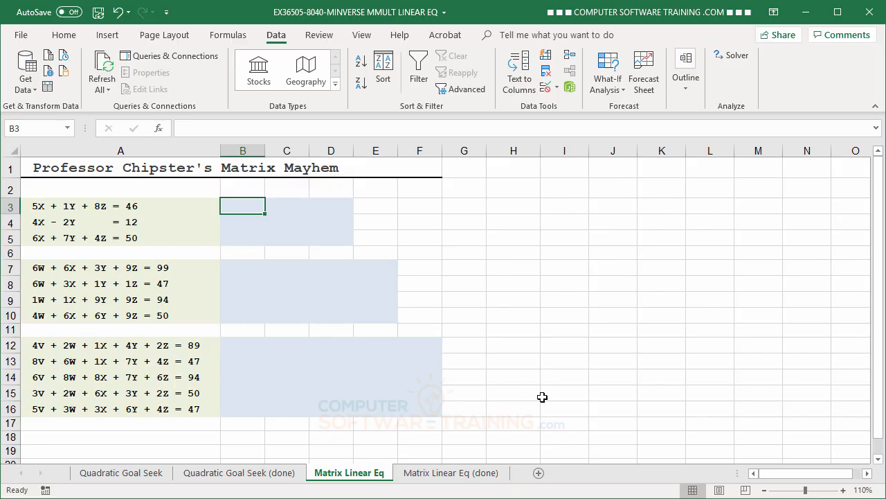
{"action": "type", "text": "5"}
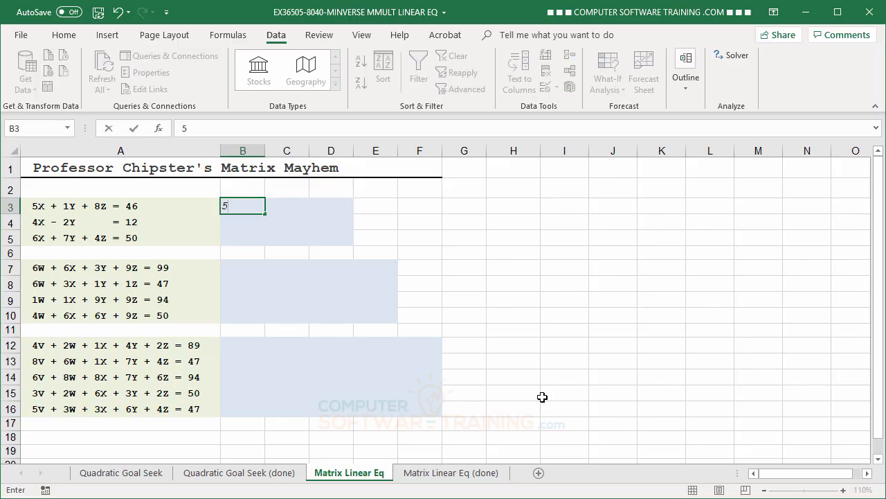
{"action": "key", "text": "Return"}
{"action": "type", "text": "4"}
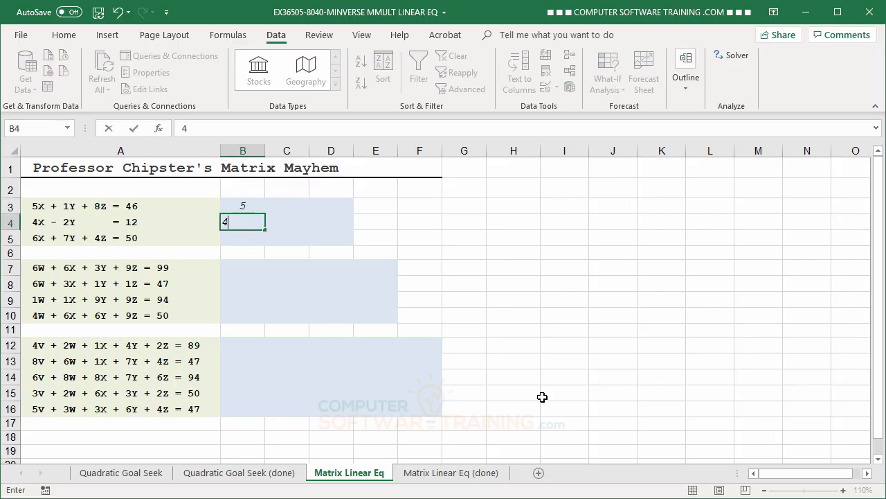
{"action": "key", "text": "Return"}
{"action": "type", "text": "6"}
{"action": "key", "text": "Return"}
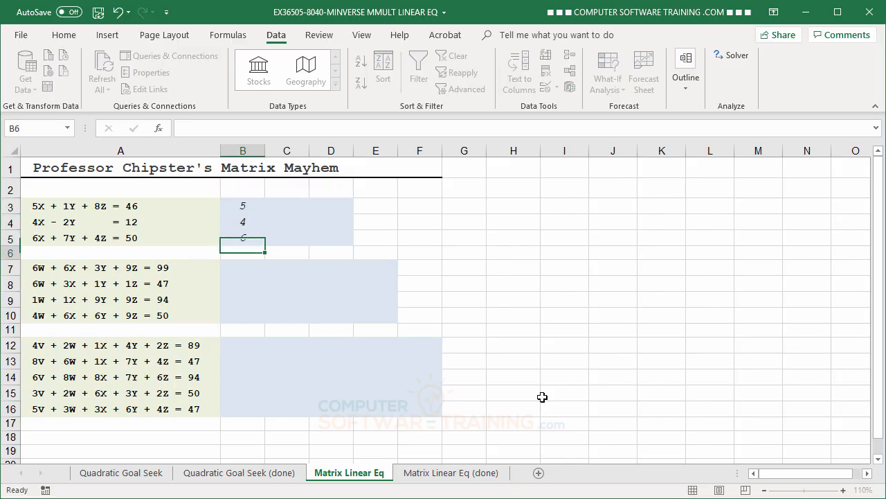
Enter the first system's Y coefficients 1, -2 and 7 in cells C3 to C5.
{"action": "key", "text": "Up"}
{"action": "key", "text": "Up"}
{"action": "key", "text": "Up"}
{"action": "key", "text": "Right"}
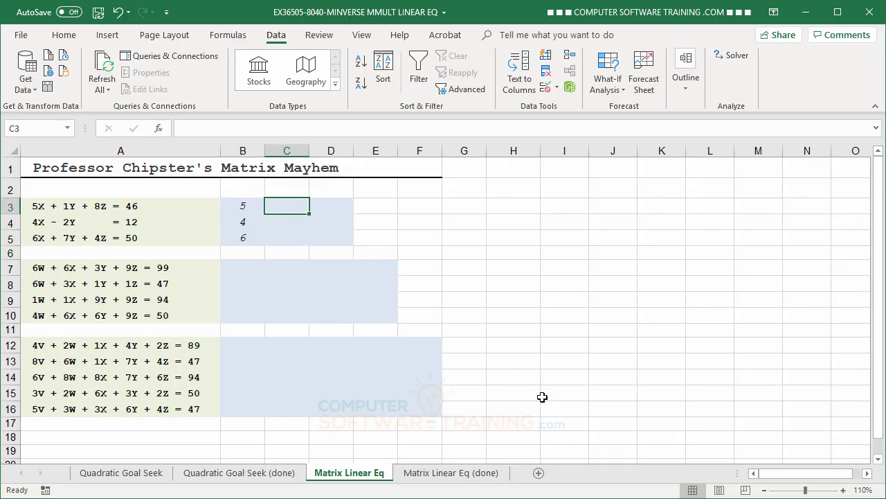
{"action": "type", "text": "1"}
{"action": "key", "text": "Return"}
{"action": "type", "text": "-"}
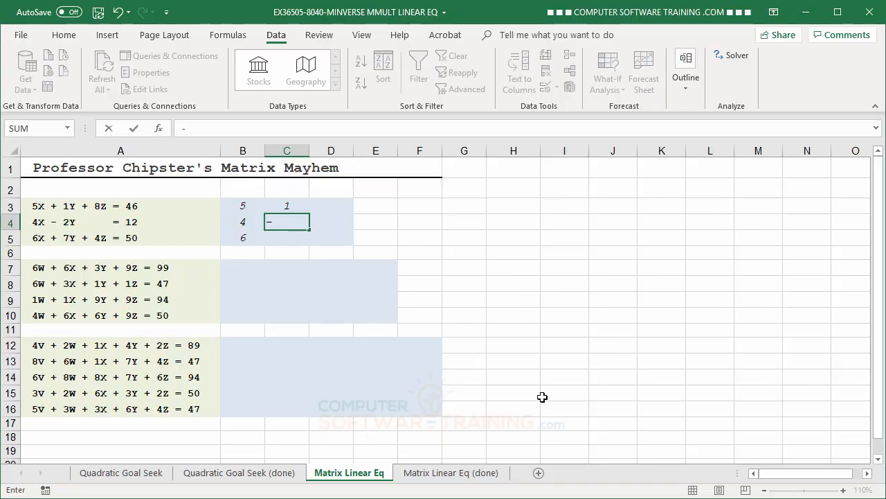
{"action": "type", "text": "1"}
{"action": "key", "text": "BackSpace"}
{"action": "type", "text": "2"}
{"action": "key", "text": "Return"}
{"action": "type", "text": "7"}
{"action": "key", "text": "Return"}
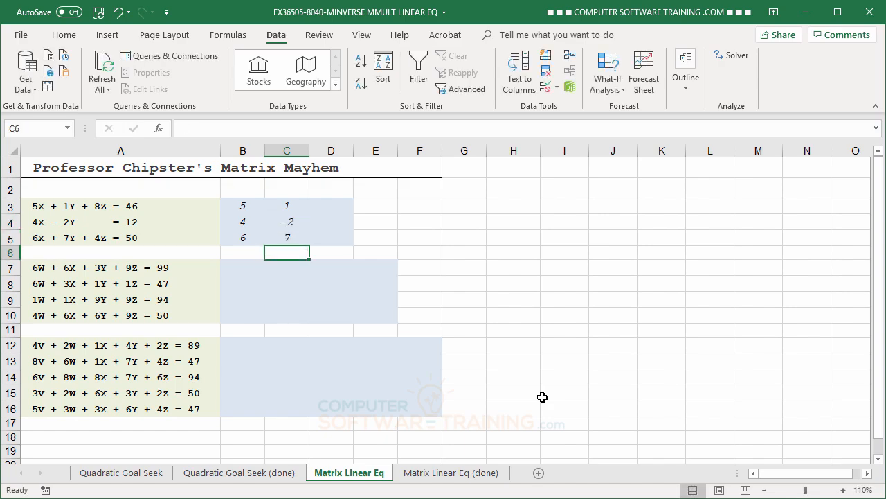
Enter the first system's Z coefficients 8, 0 and 4 in cells D3 to D5.
{"action": "key", "text": "Up"}
{"action": "key", "text": "Up"}
{"action": "key", "text": "Up"}
{"action": "key", "text": "Right"}
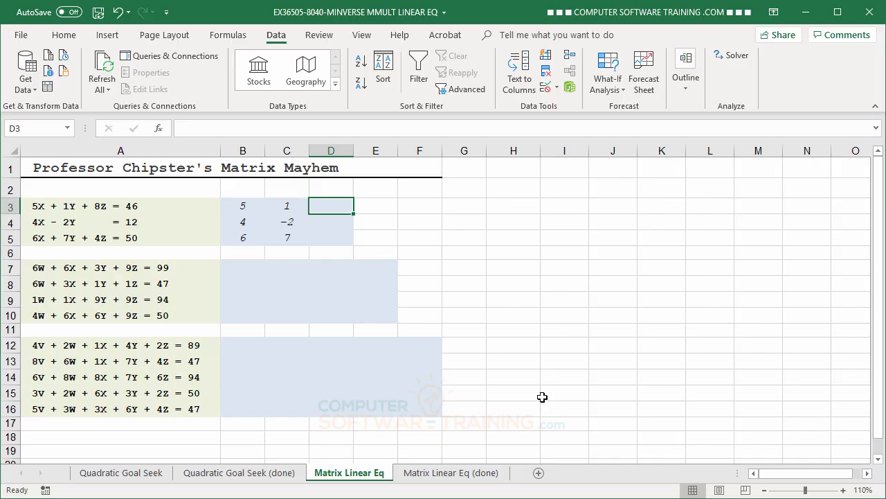
{"action": "type", "text": "8"}
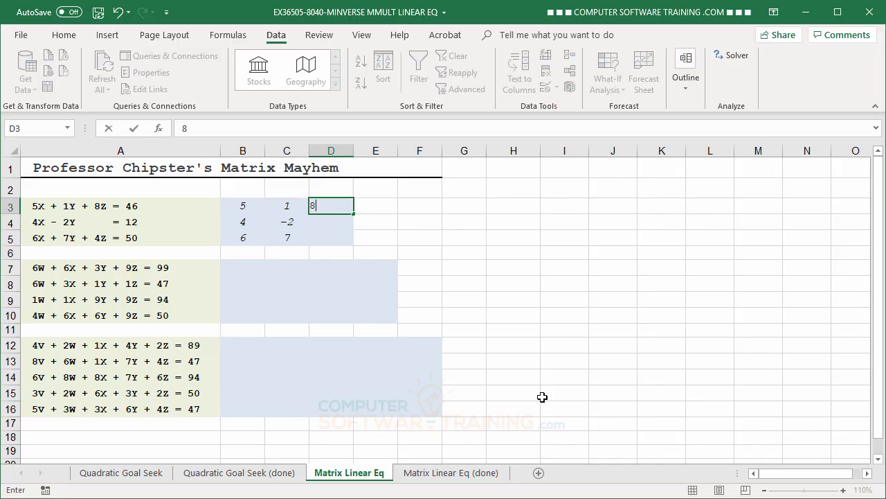
{"action": "key", "text": "Return"}
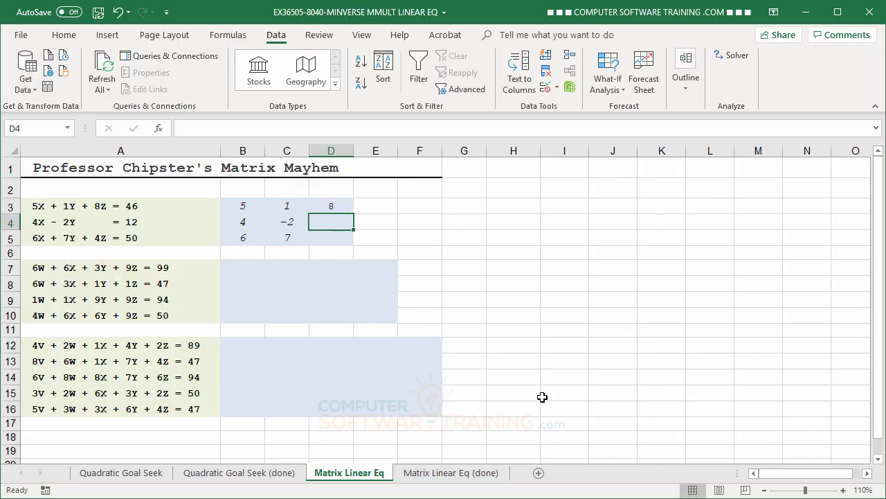
{"action": "type", "text": "0"}
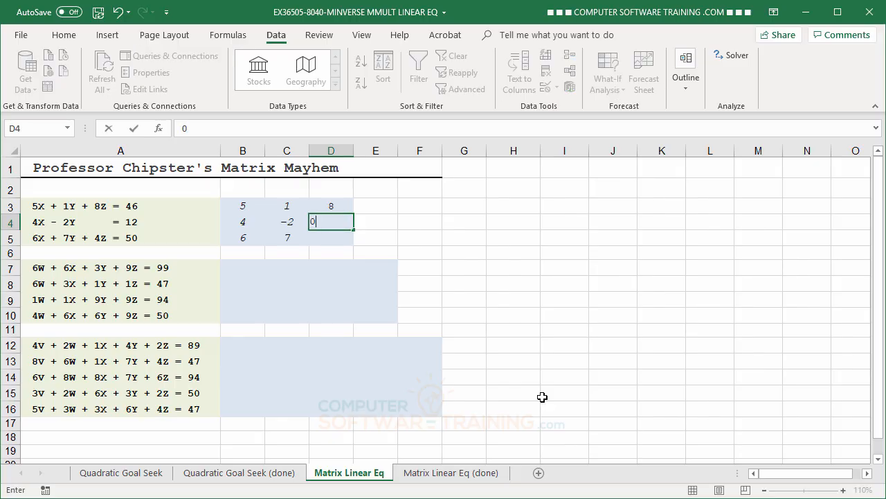
{"action": "key", "text": "Return"}
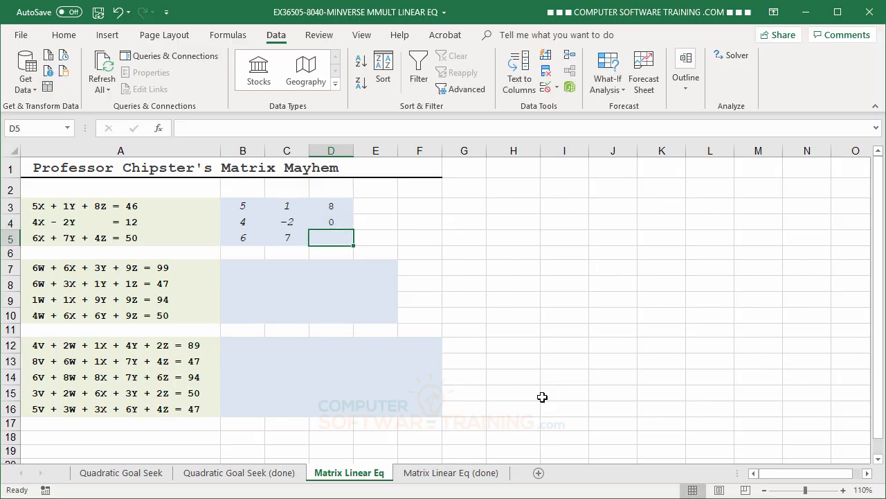
{"action": "type", "text": "4"}
{"action": "key", "text": "Return"}
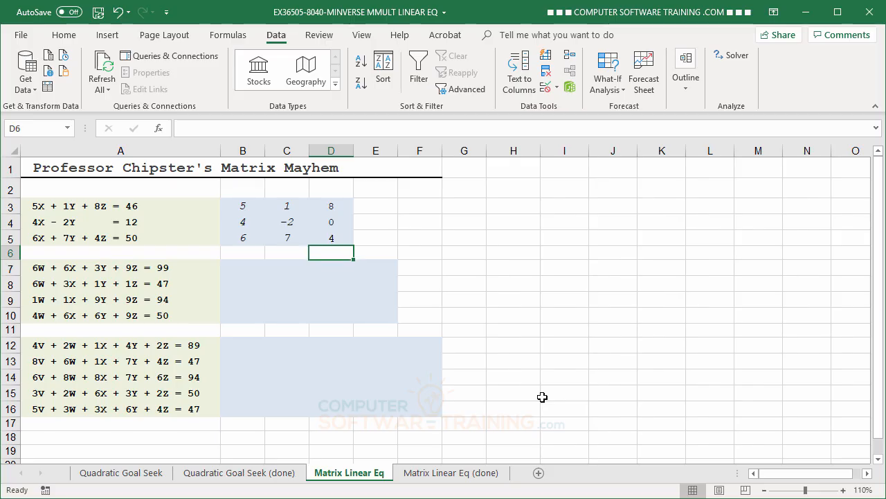
Enter the first system's equation constants 46, 12 and 50 in cells E3 to E5.
{"action": "left_click", "coordinate": [375, 205]}
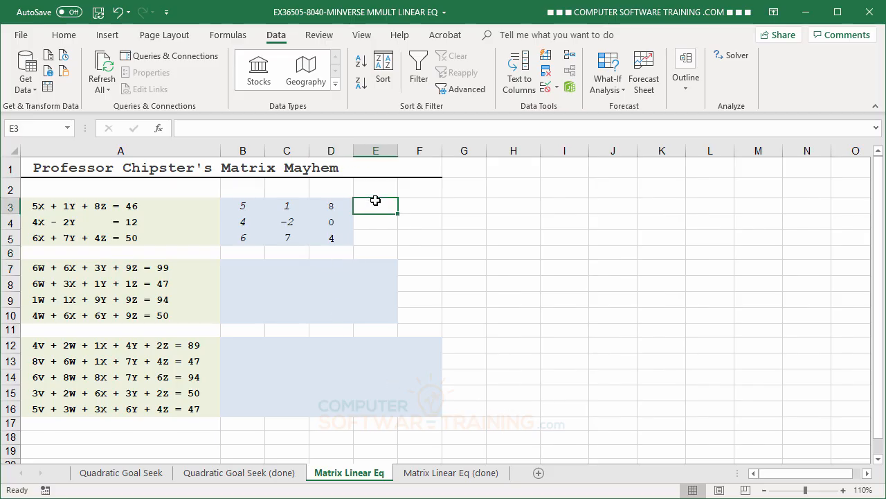
{"action": "type", "text": "46"}
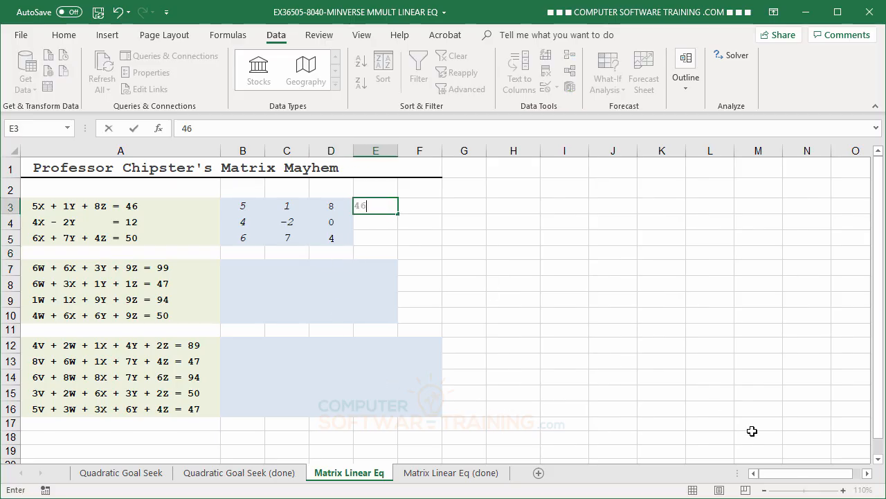
{"action": "key", "text": "Return"}
{"action": "type", "text": "12"}
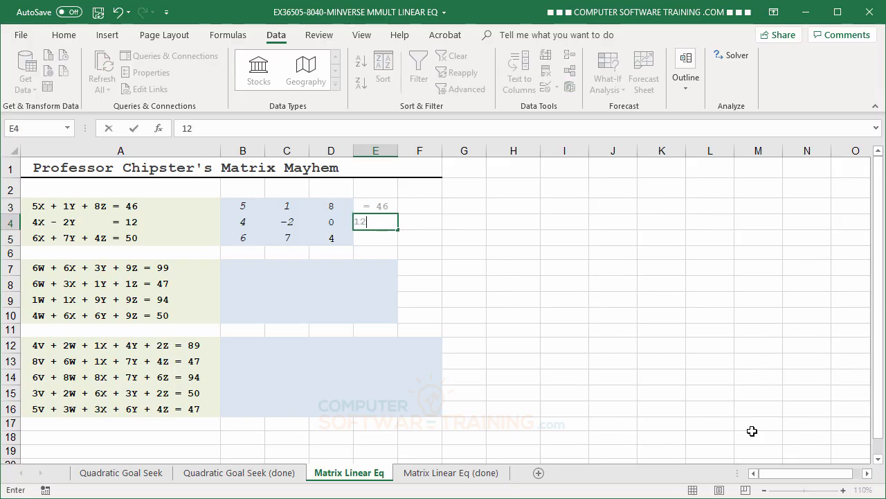
{"action": "key", "text": "Return"}
{"action": "type", "text": "50"}
{"action": "key", "text": "Return"}
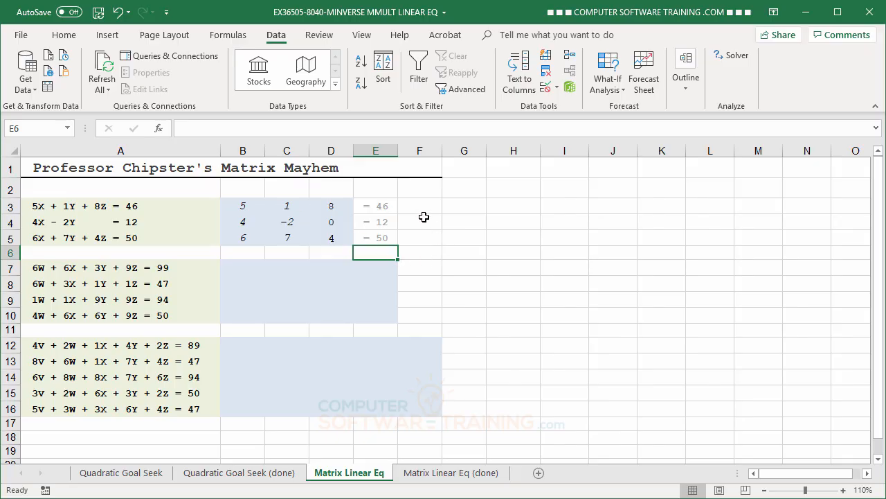
Across cells F3 to F5, start an MMULT formula with the MINVERSE of coefficient range B3:D5 as its first array.
{"action": "left_click_drag", "start_coordinate": [423, 205], "coordinate": [426, 237]}
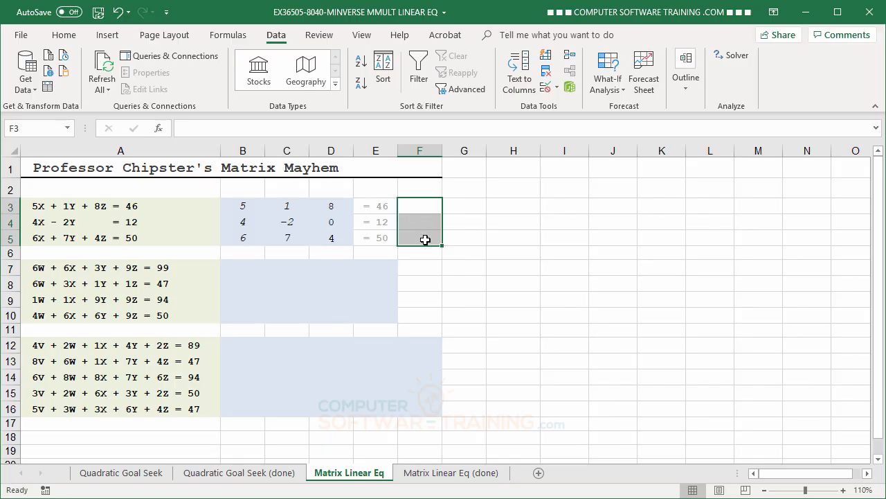
{"action": "type", "text": "="}
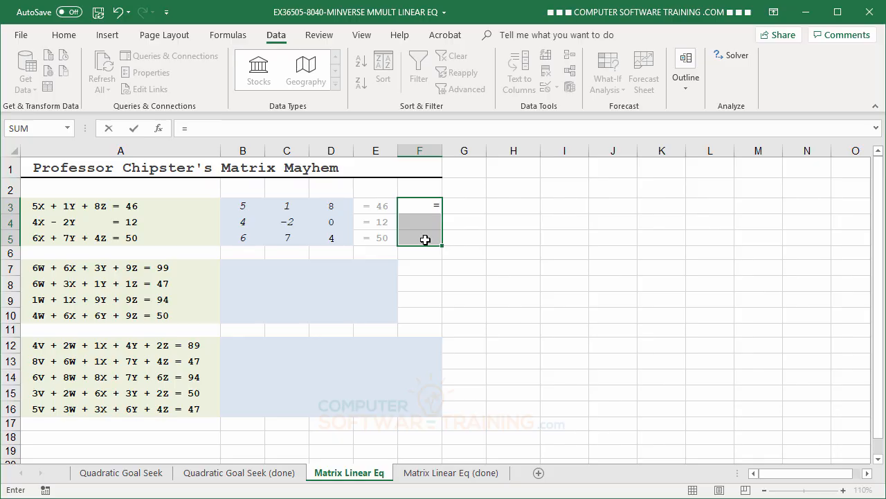
{"action": "type", "text": "mm"}
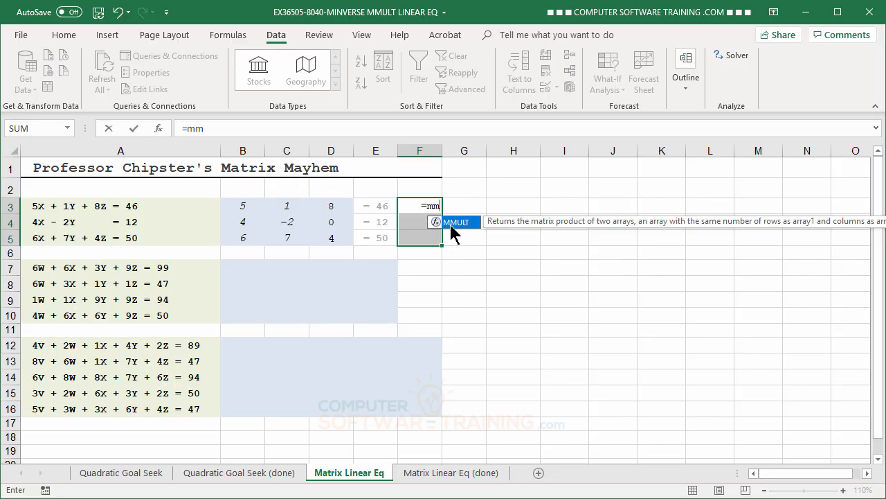
{"action": "double_click", "coordinate": [450, 224]}
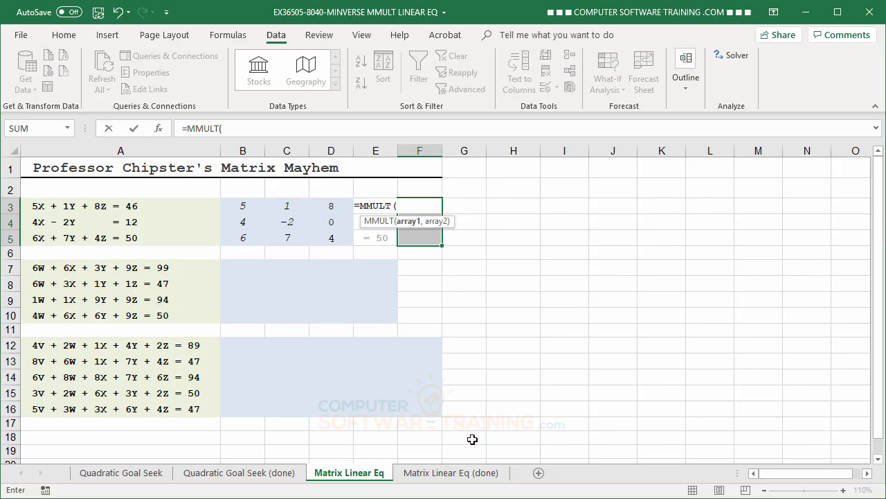
{"action": "type", "text": "min"}
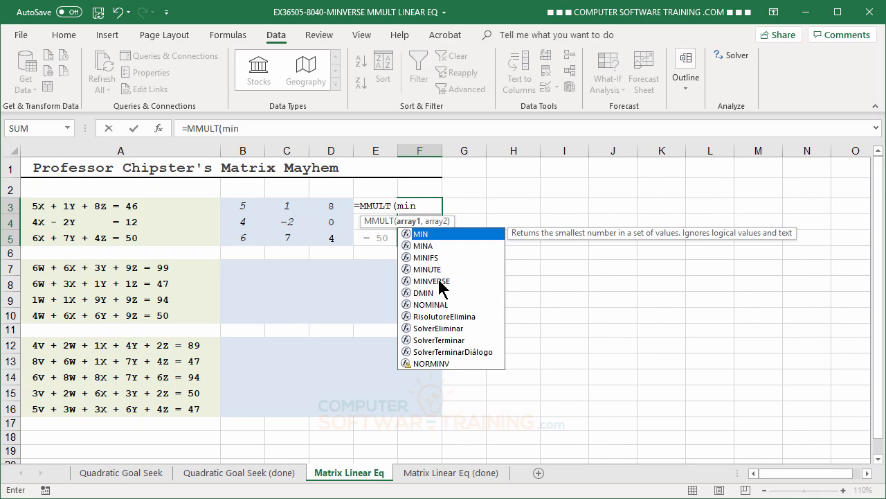
{"action": "double_click", "coordinate": [439, 282]}
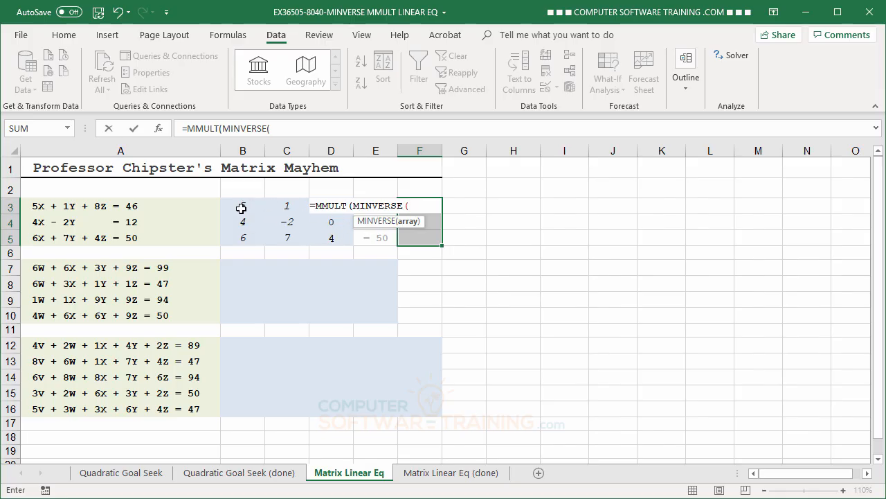
{"action": "left_click_drag", "start_coordinate": [242, 208], "coordinate": [340, 239]}
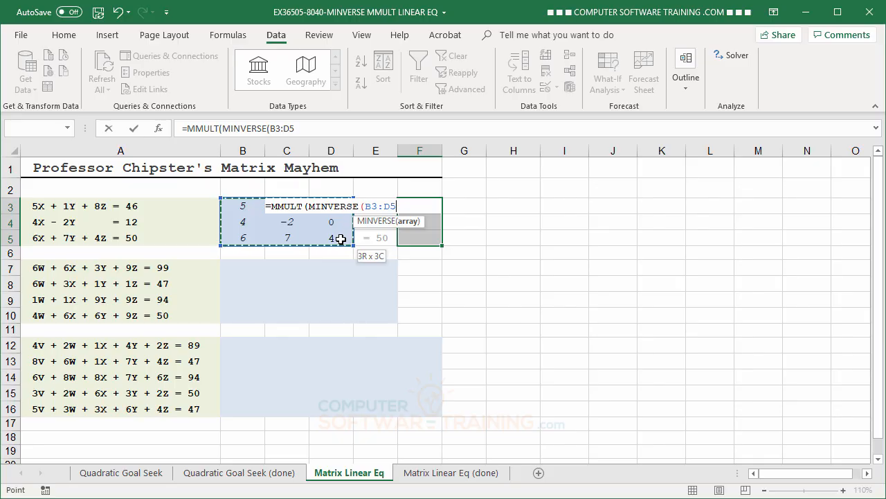
{"action": "left_click_drag", "start_coordinate": [340, 238], "coordinate": [340, 238]}
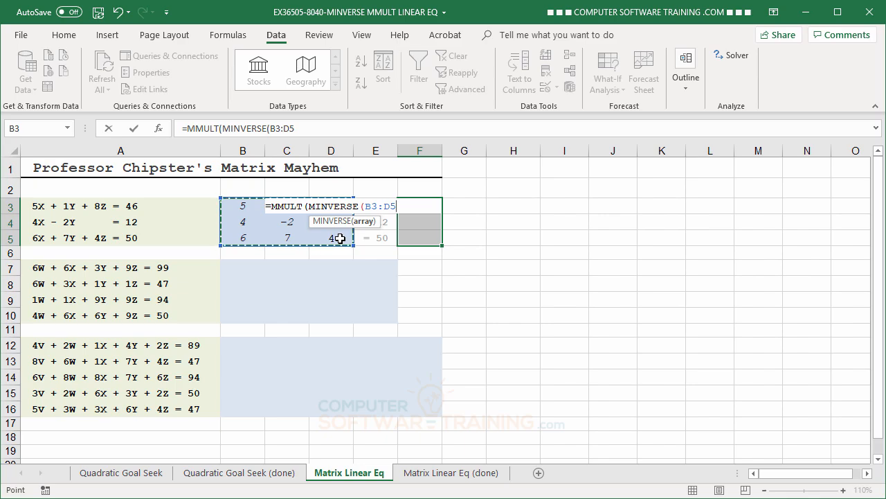
{"action": "type", "text": "),"}
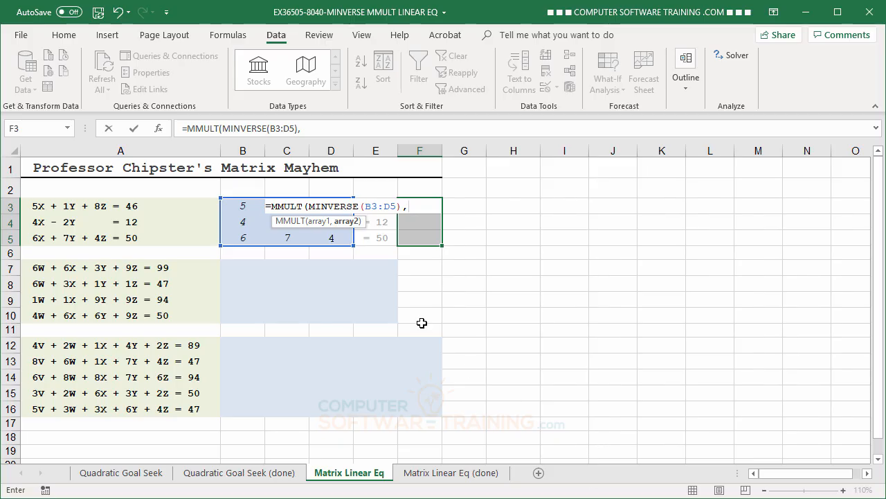
Use constants range E3:E5 as the second MMULT array and enter the formula as an array formula in F3:F5.
{"action": "left_click", "coordinate": [382, 240]}
{"action": "left_click_drag", "start_coordinate": [382, 239], "coordinate": [379, 206]}
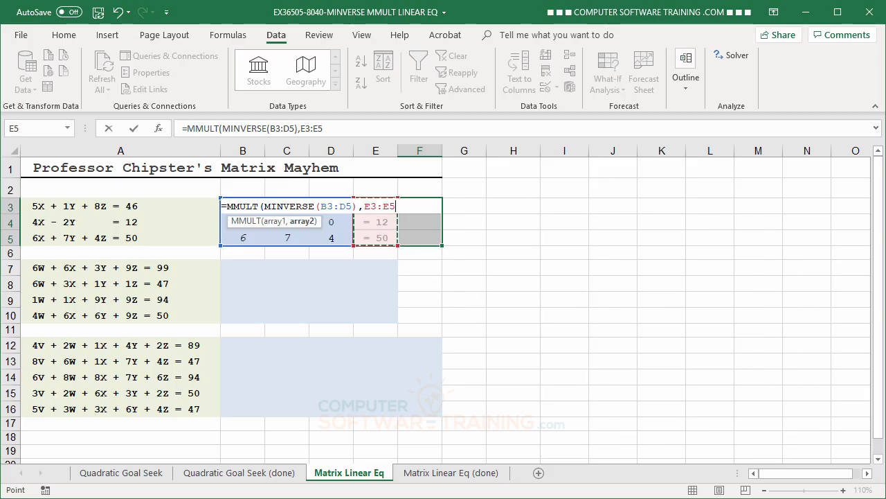
{"action": "type", "text": ")"}
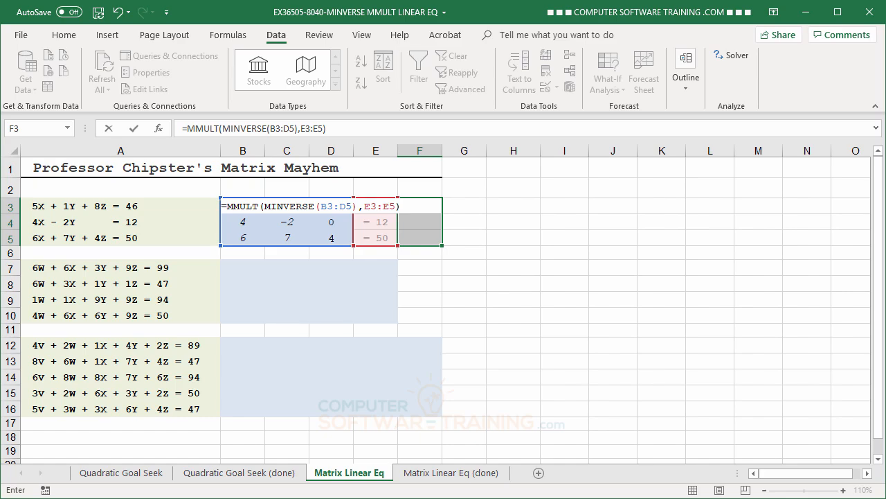
{"action": "key", "text": "ctrl+shift+Return"}
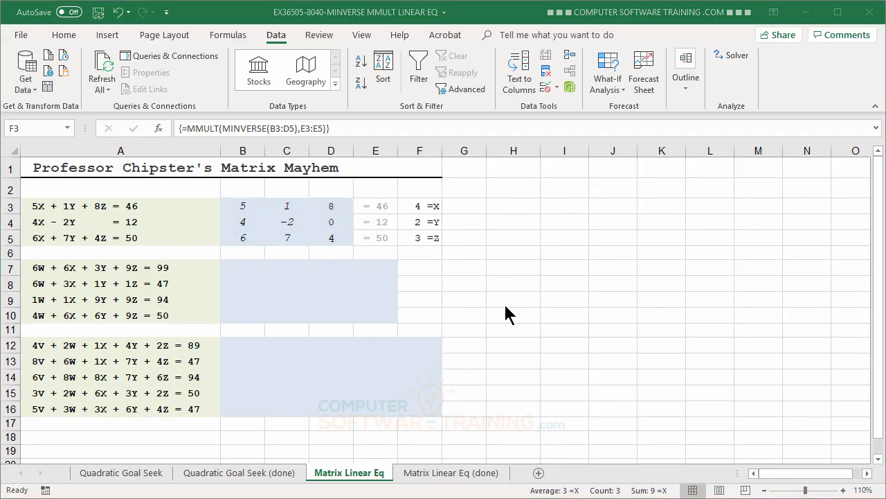
{"action": "left_click", "coordinate": [500, 14]}
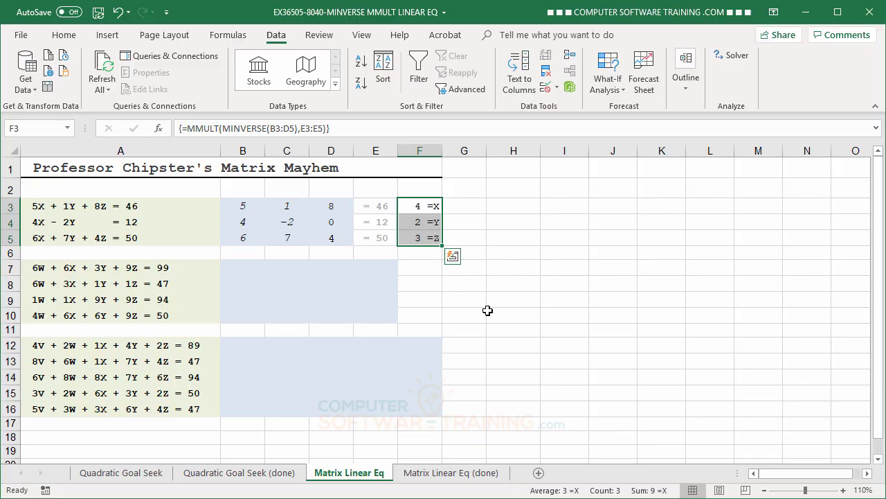
Enter the second system's W coefficients 6, 6, 1 and 4 in cells B7 to B10.
{"action": "left_click", "coordinate": [244, 273]}
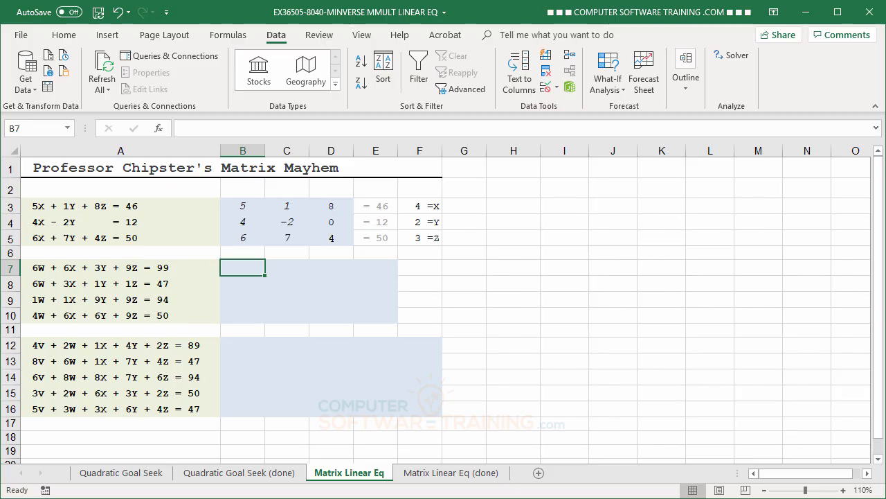
{"action": "type", "text": "6"}
{"action": "key", "text": "Return"}
{"action": "type", "text": "6"}
{"action": "key", "text": "Return"}
{"action": "key", "text": "Return"}
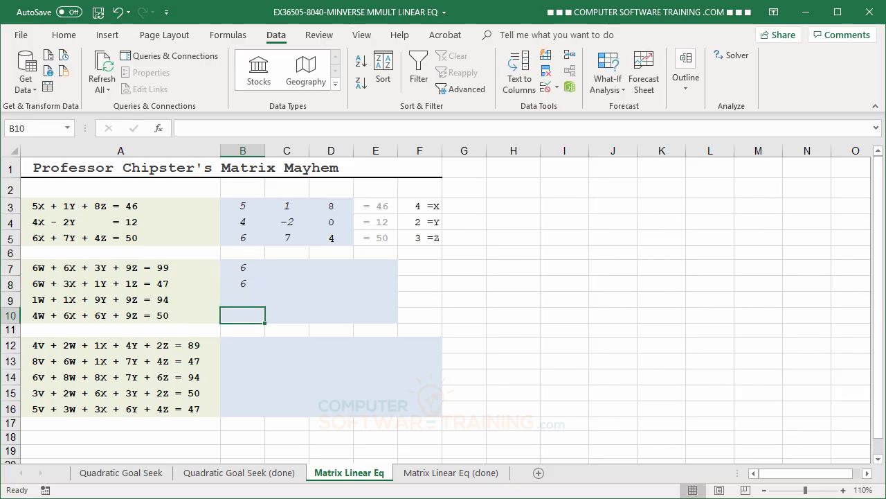
{"action": "key", "text": "Up"}
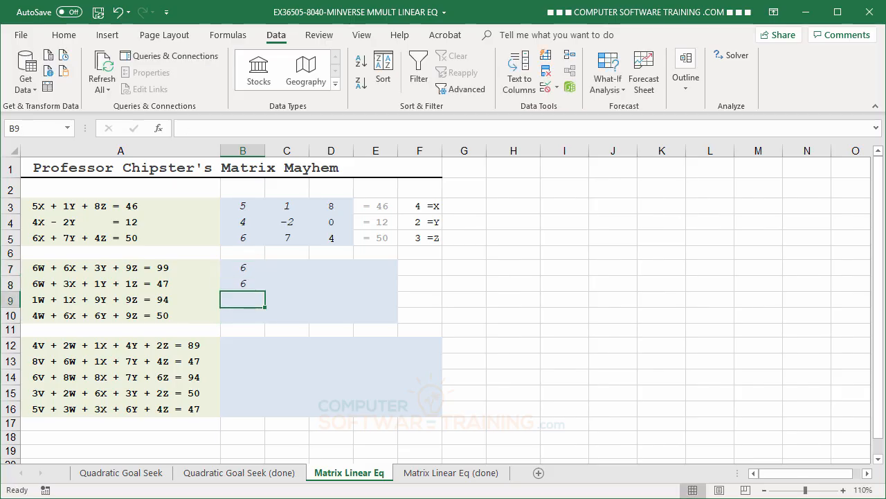
{"action": "type", "text": "1"}
{"action": "key", "text": "Return"}
{"action": "type", "text": "4"}
{"action": "key", "text": "Up"}
{"action": "key", "text": "Up"}
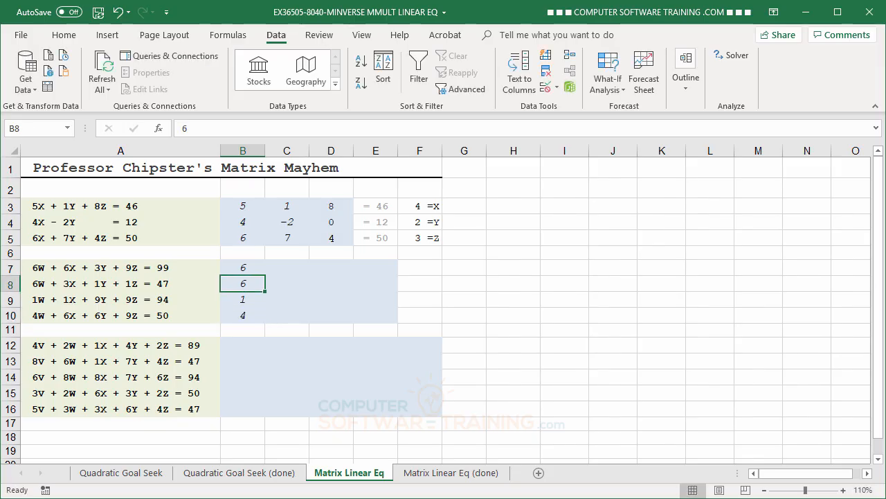
Enter the second system's X coefficients 6, 3, 1 and 6 in cells C7 to C10.
{"action": "key", "text": "Up"}
{"action": "key", "text": "Right"}
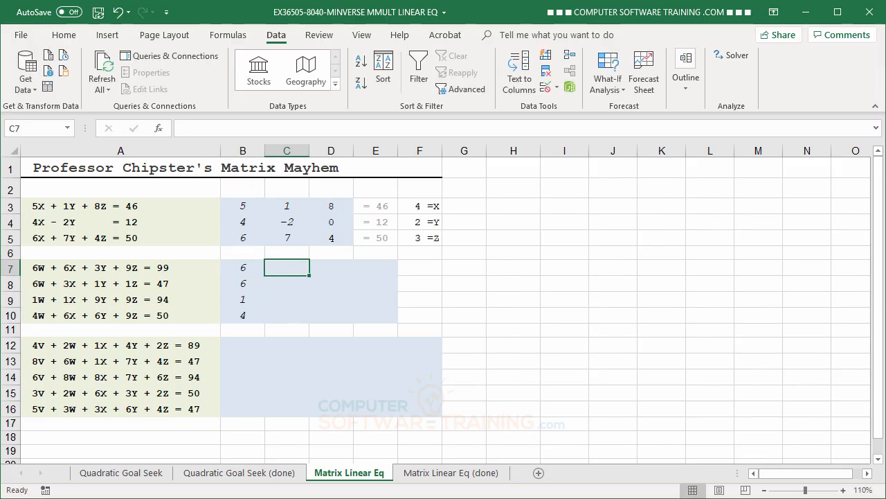
{"action": "type", "text": "6"}
{"action": "key", "text": "Return"}
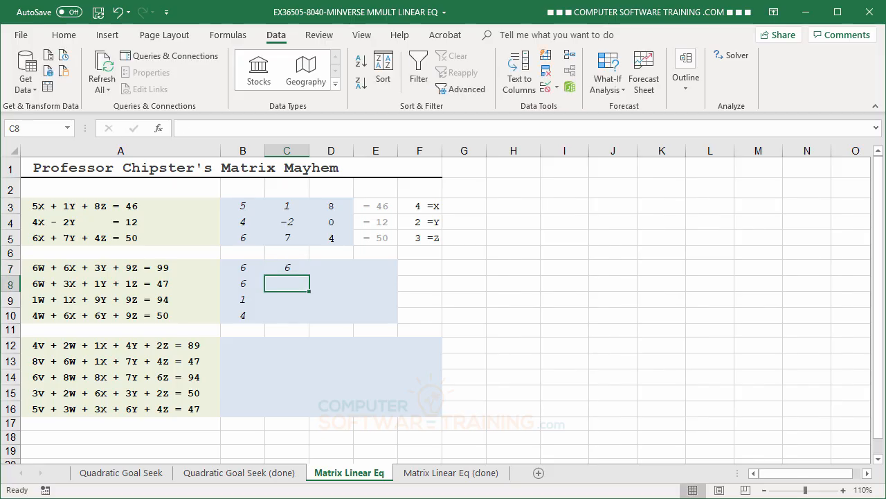
{"action": "type", "text": "3"}
{"action": "key", "text": "Return"}
{"action": "type", "text": "1"}
{"action": "key", "text": "Return"}
{"action": "type", "text": "6"}
{"action": "key", "text": "Return"}
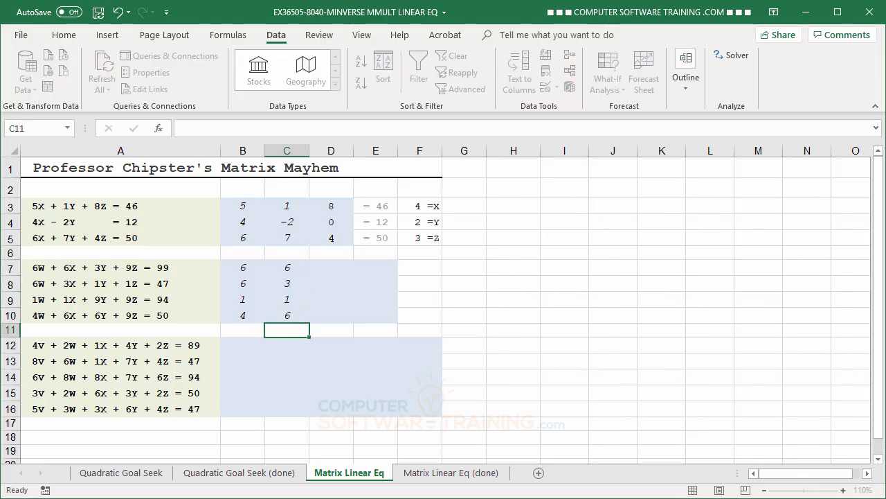
Enter the second system's Y coefficients 3, 1, 9 and 6 in cells D7 to D10.
{"action": "left_click", "coordinate": [327, 271]}
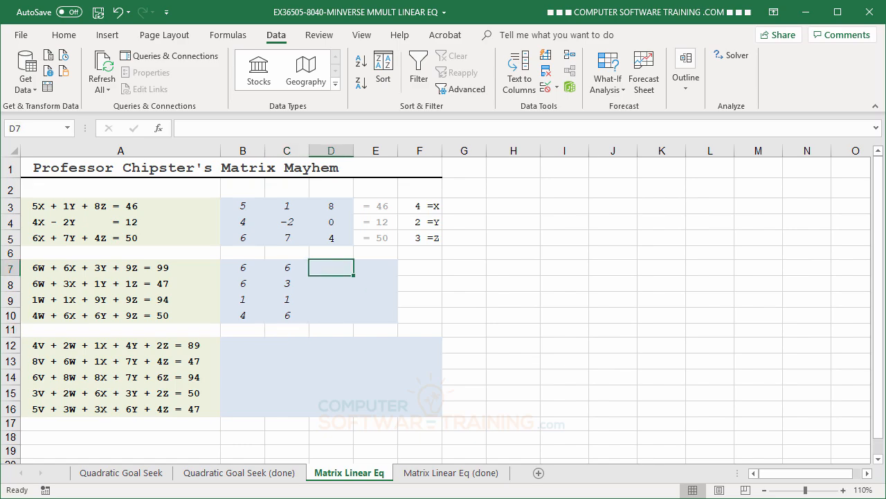
{"action": "type", "text": "3"}
{"action": "key", "text": "Return"}
{"action": "type", "text": "1"}
{"action": "key", "text": "Return"}
{"action": "type", "text": "9"}
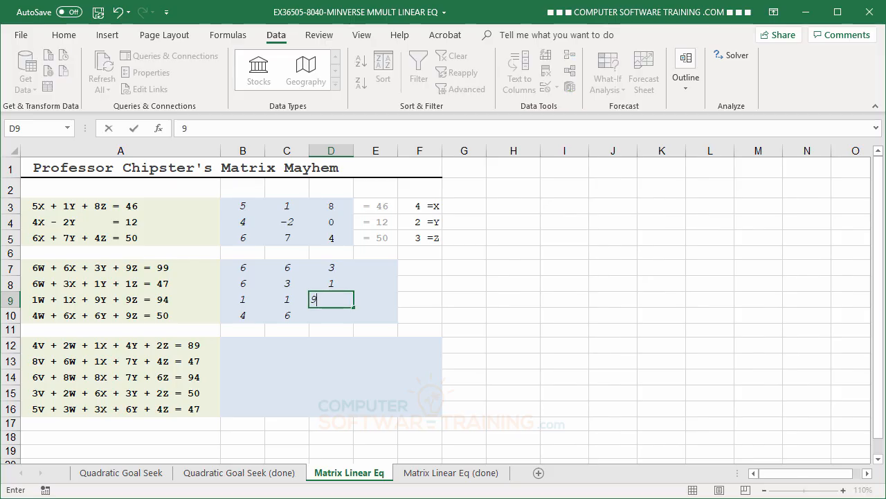
{"action": "key", "text": "Return"}
{"action": "type", "text": "6"}
{"action": "key", "text": "Return"}
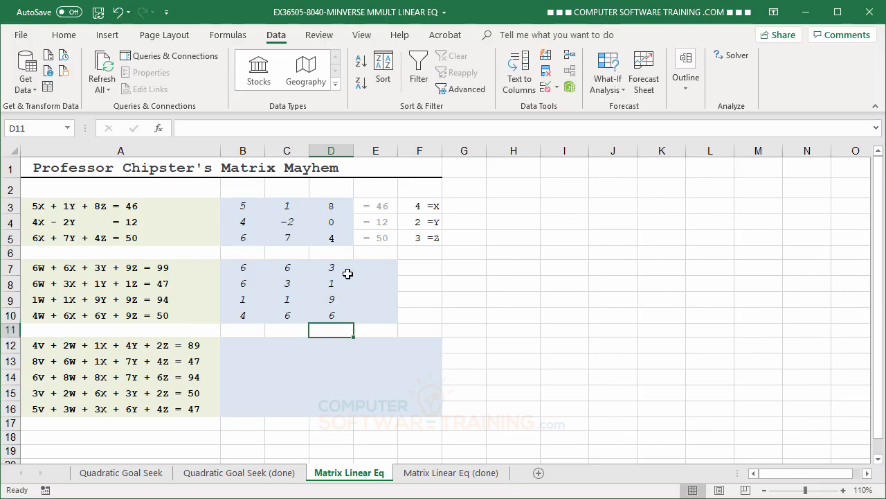
Enter the second system's Z coefficients 9, 1, 9 and 9 in cells E7 to E10.
{"action": "left_click", "coordinate": [370, 267]}
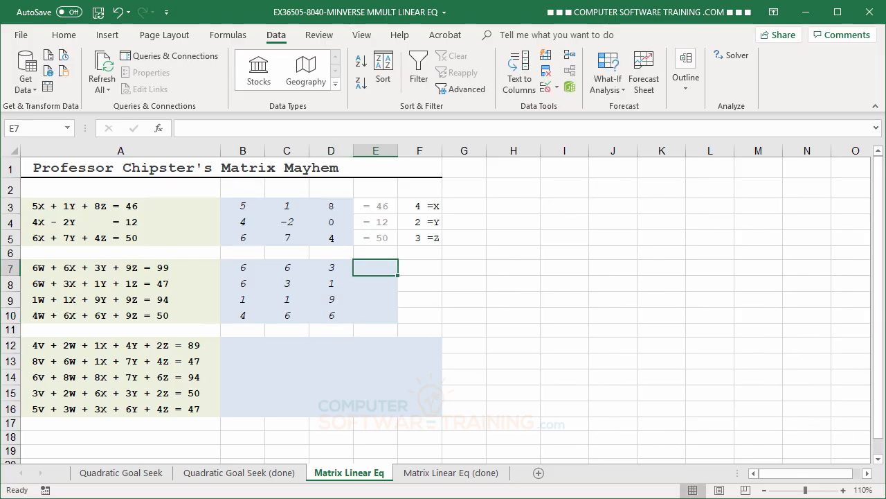
{"action": "type", "text": "9"}
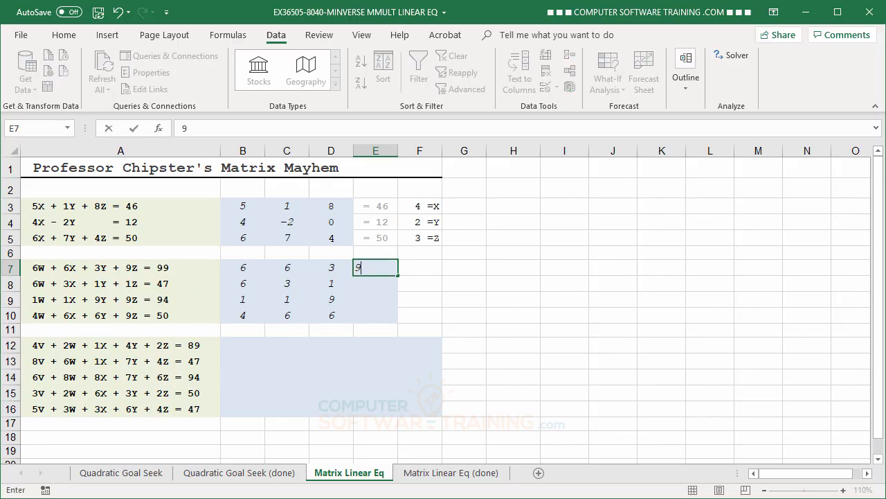
{"action": "key", "text": "Return"}
{"action": "type", "text": "1"}
{"action": "key", "text": "Return"}
{"action": "type", "text": "9"}
{"action": "key", "text": "Return"}
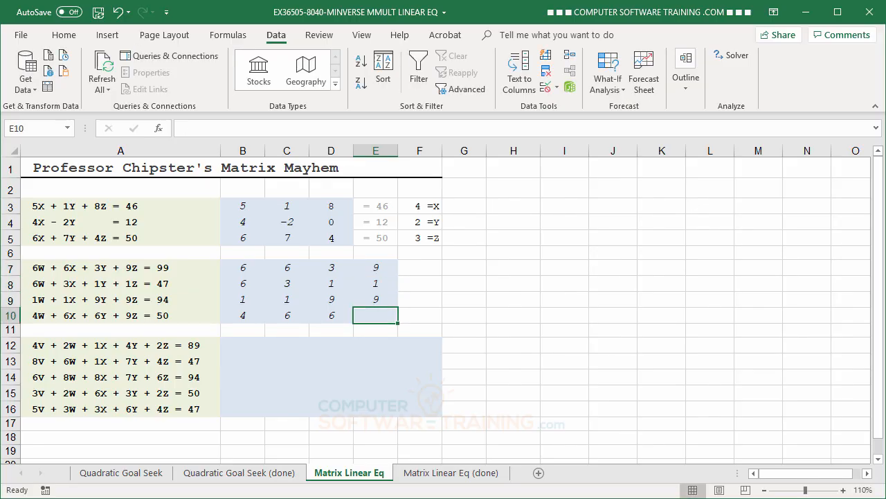
{"action": "type", "text": "9"}
{"action": "key", "text": "Return"}
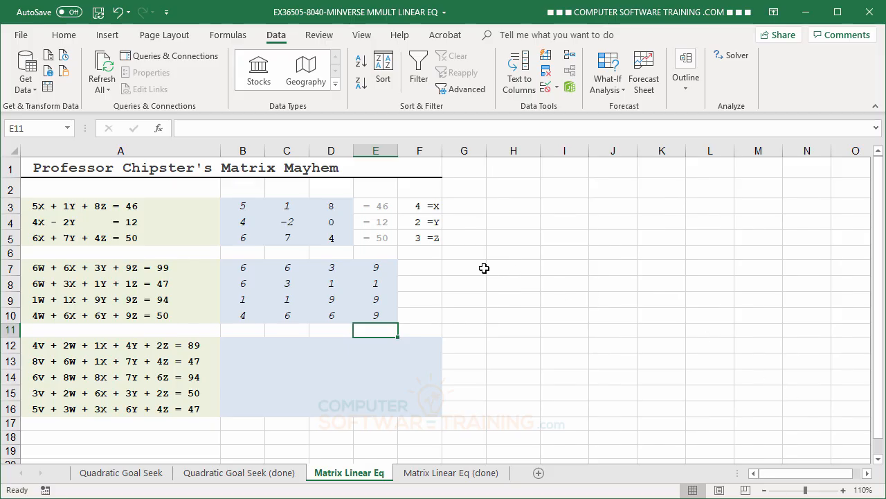
Enter the second system's equation constants 99, 47, 94 and 50 in cells F7 to F10.
{"action": "left_click", "coordinate": [423, 267]}
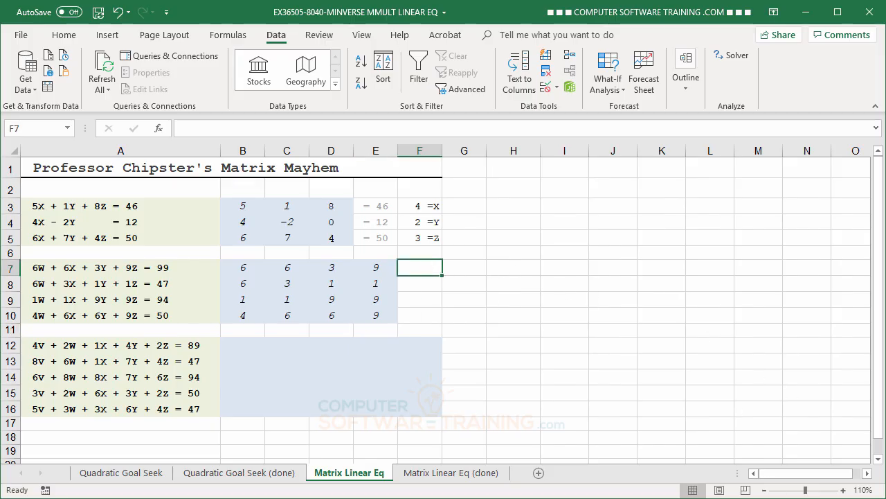
{"action": "type", "text": "99"}
{"action": "key", "text": "Return"}
{"action": "type", "text": "47"}
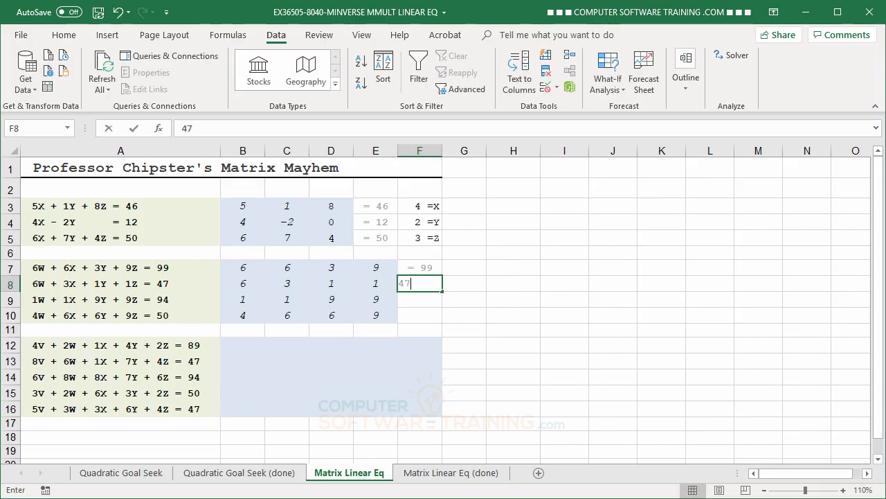
{"action": "key", "text": "Return"}
{"action": "type", "text": "94"}
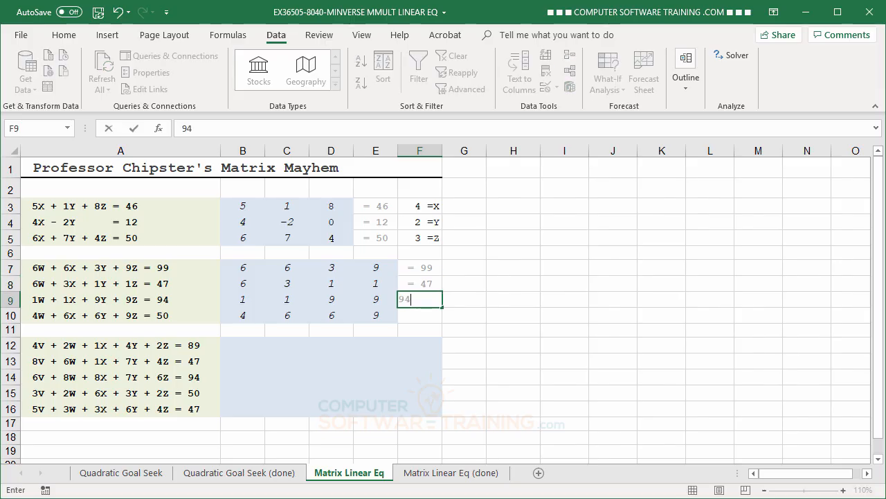
{"action": "key", "text": "Return"}
{"action": "type", "text": "50"}
{"action": "key", "text": "Return"}
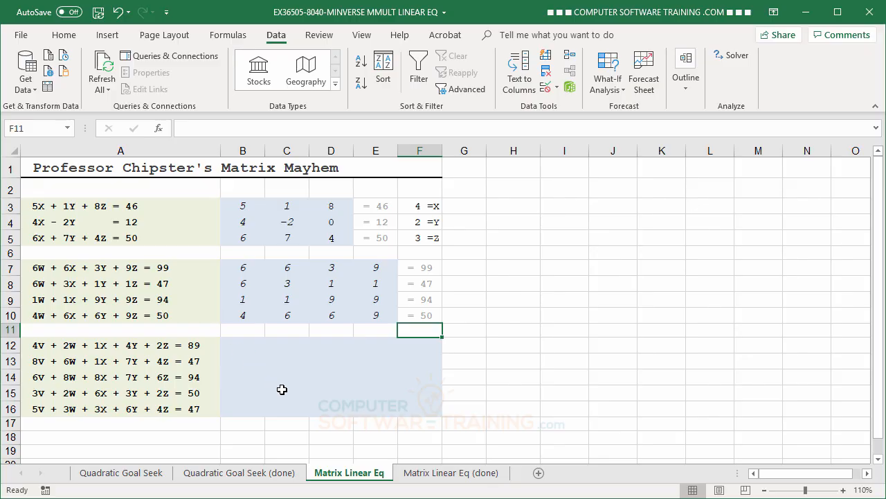
Begin an MMULT formula in cell G7 with MINVERSE(B7:E10) as its first array.
{"action": "left_click", "coordinate": [461, 268]}
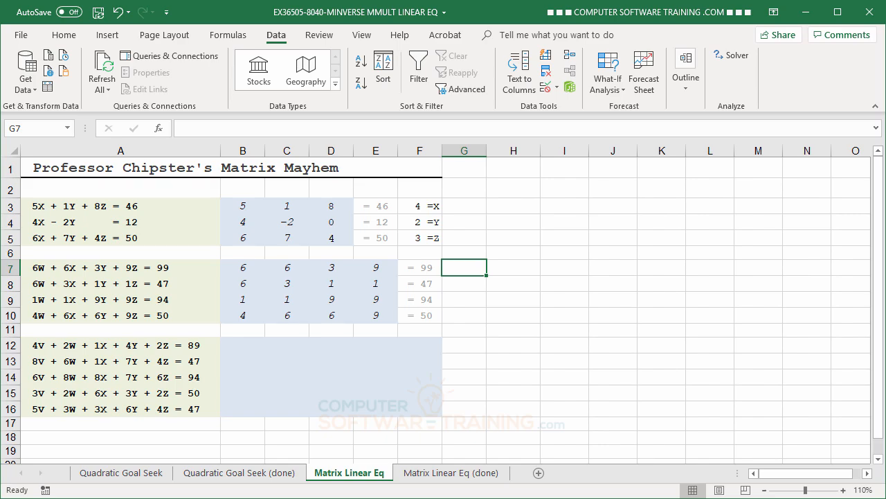
{"action": "type", "text": "="}
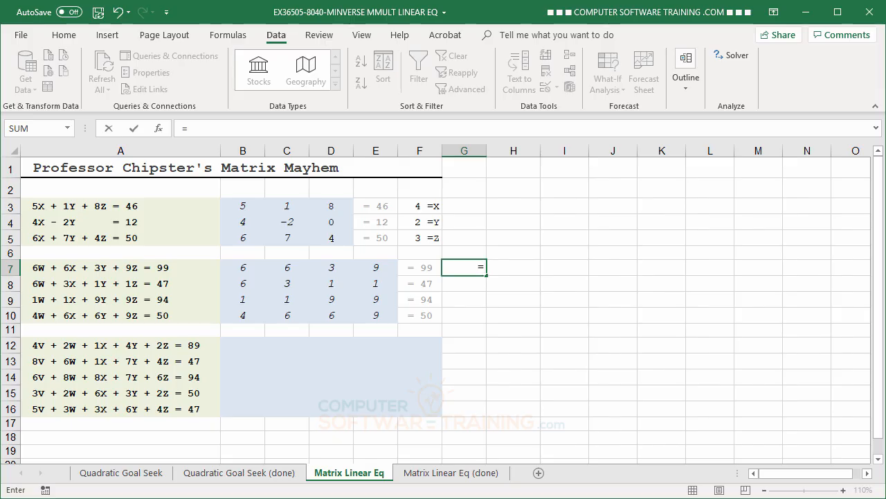
{"action": "type", "text": "mm"}
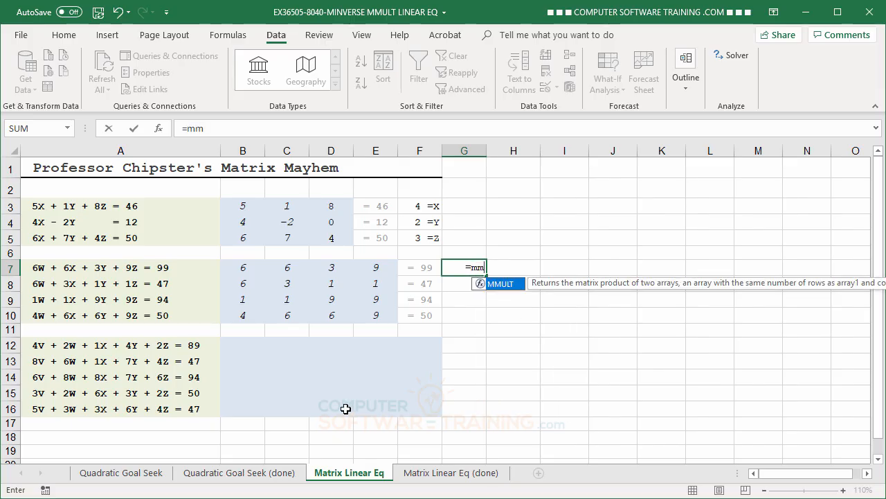
{"action": "double_click", "coordinate": [482, 287]}
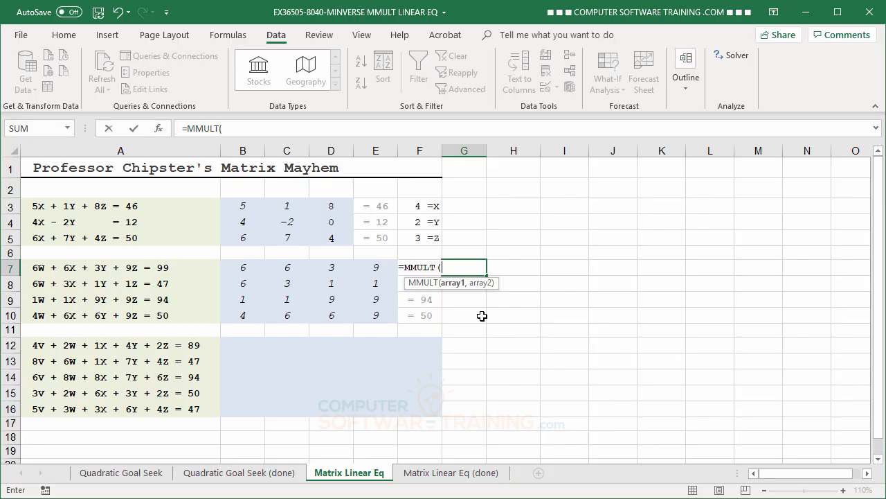
{"action": "type", "text": "min"}
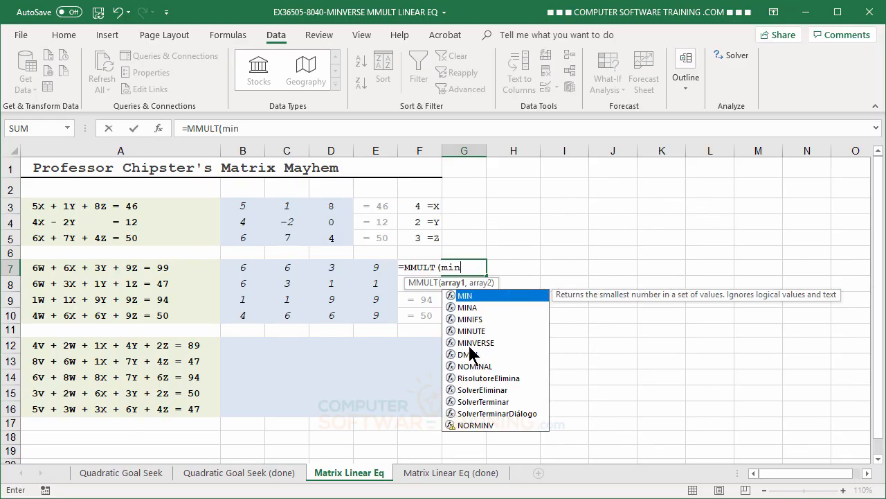
{"action": "double_click", "coordinate": [478, 342]}
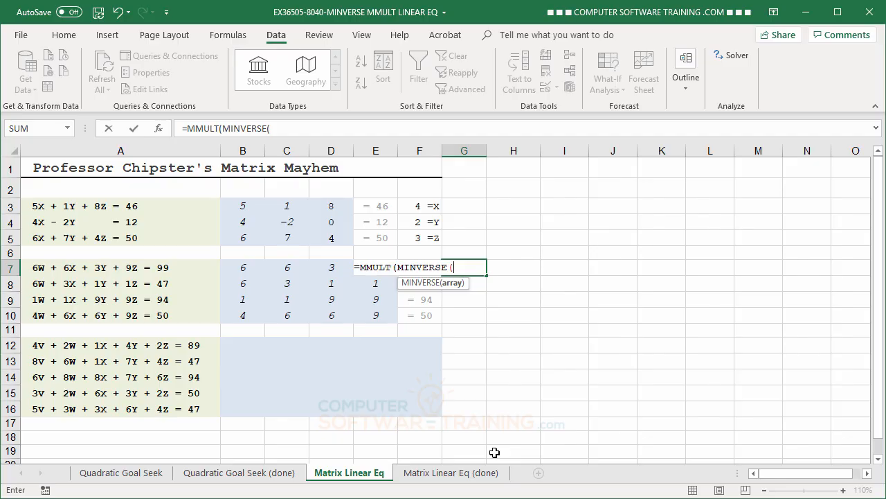
{"action": "left_click", "coordinate": [239, 263]}
{"action": "left_click_drag", "start_coordinate": [282, 270], "coordinate": [375, 319]}
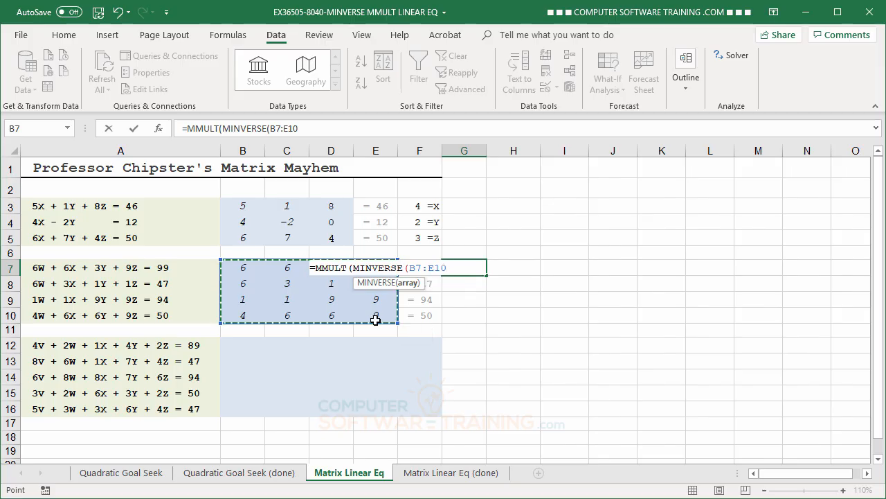
{"action": "type", "text": ")"}
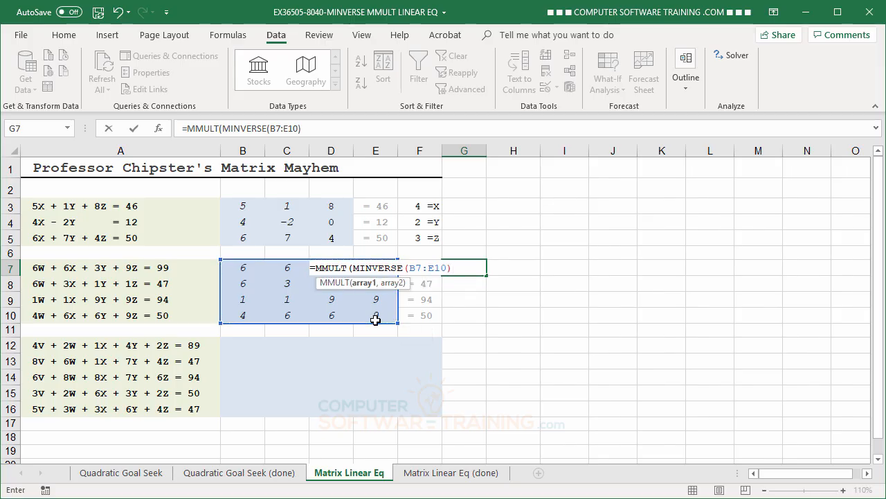
{"action": "type", "text": ","}
Add F7:F10 as the second MMULT array and enter the G7 formula as an array formula.
{"action": "left_click", "coordinate": [419, 317]}
{"action": "left_click_drag", "start_coordinate": [419, 317], "coordinate": [422, 272]}
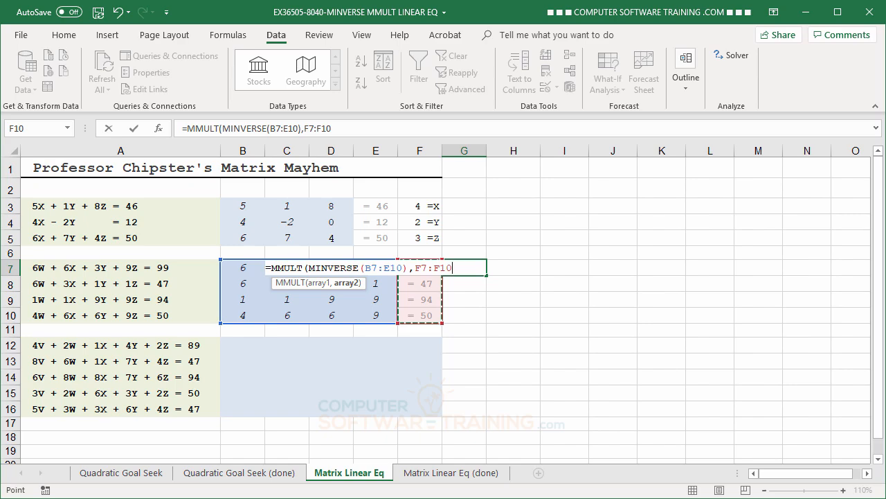
{"action": "type", "text": ")"}
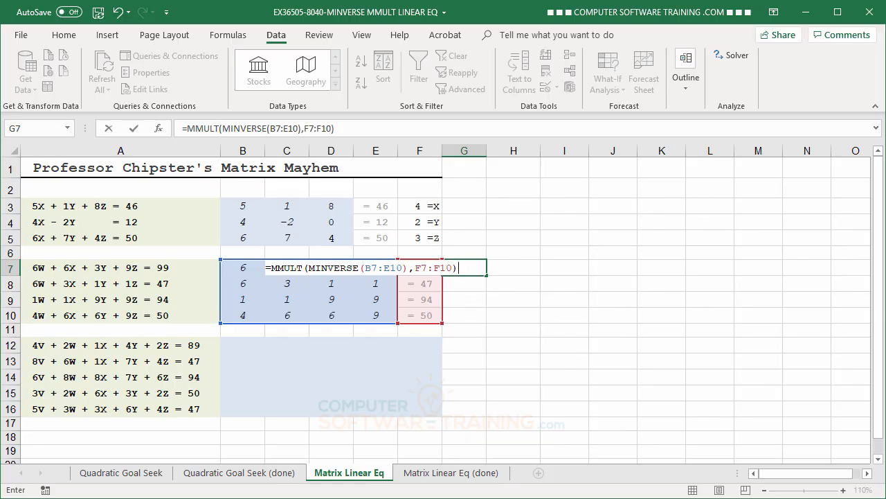
{"action": "key", "text": "ctrl+shift+Return"}
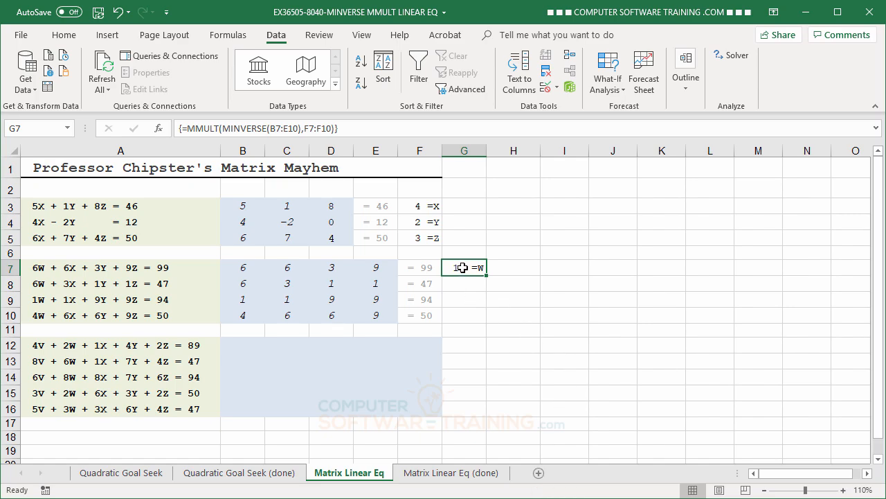
Extend the array formula in G7 over G7:G10 to solve for all four unknowns of the second system.
{"action": "left_click_drag", "start_coordinate": [461, 267], "coordinate": [463, 310]}
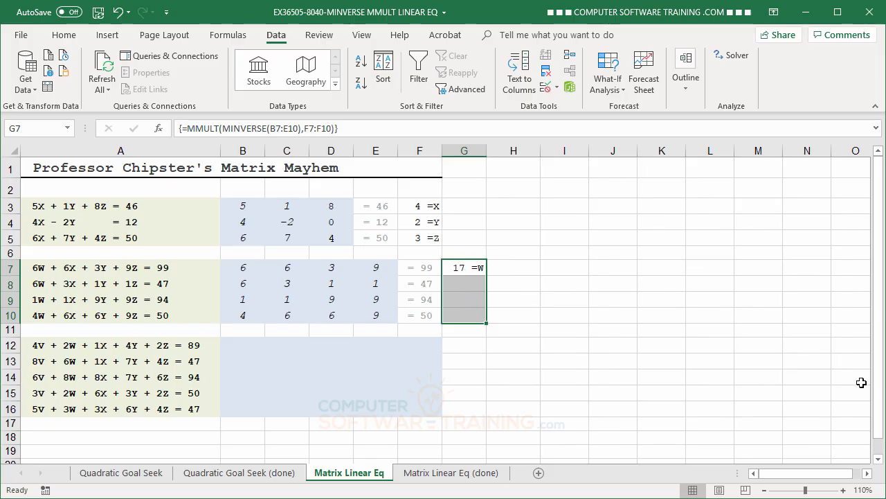
{"action": "key", "text": "F2"}
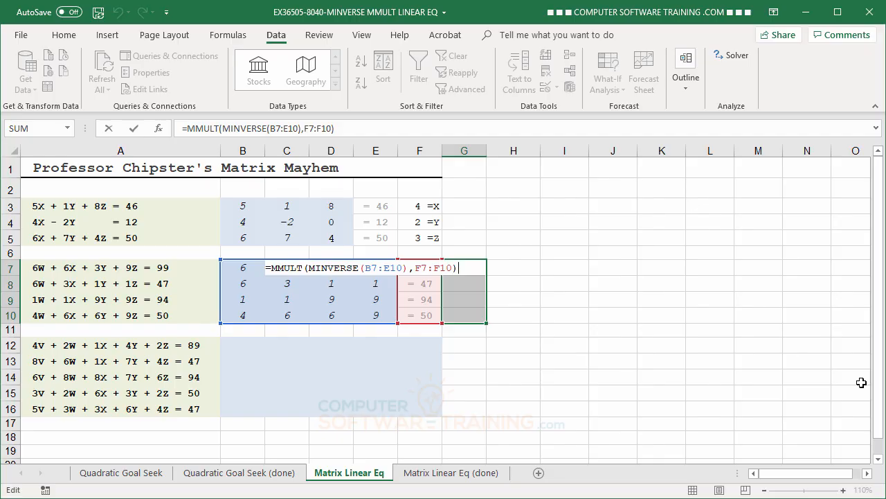
{"action": "key", "text": "ctrl+shift+Return"}
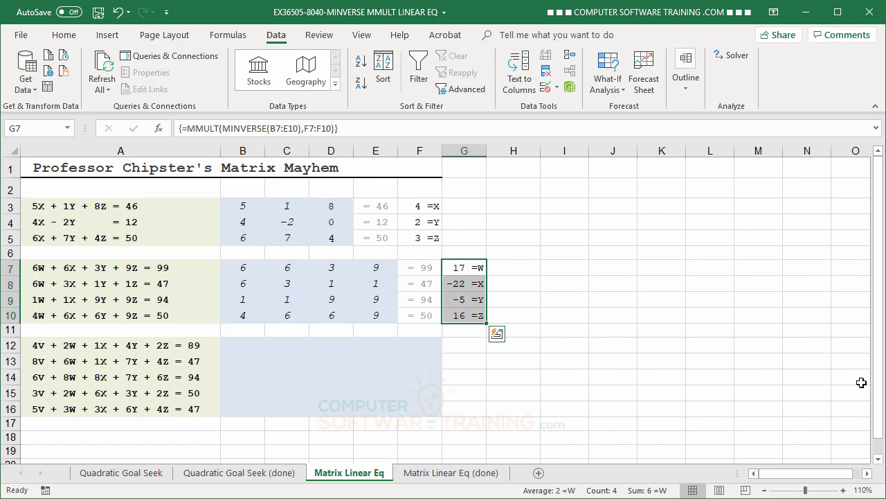
Enter the third system's V coefficients 4, 8, 6, 3 and 5 in cells B12 to B16.
{"action": "left_click", "coordinate": [236, 346]}
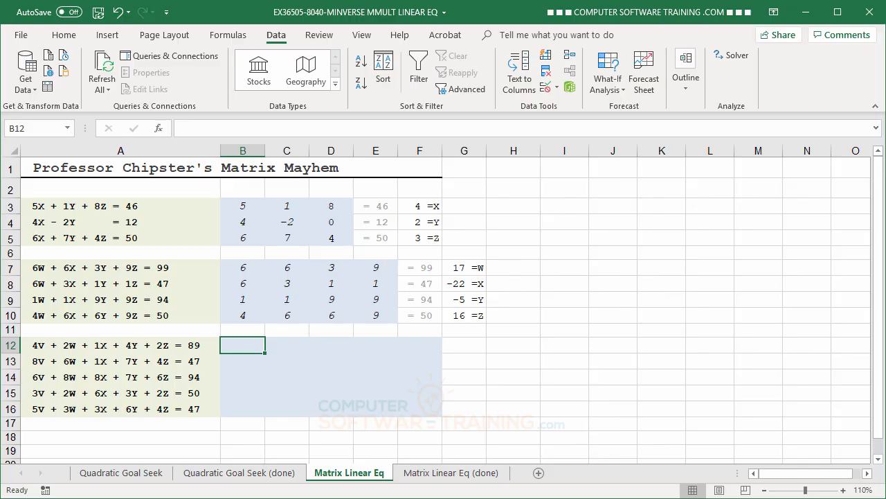
{"action": "type", "text": "4"}
{"action": "key", "text": "Return"}
{"action": "type", "text": "8"}
{"action": "key", "text": "Return"}
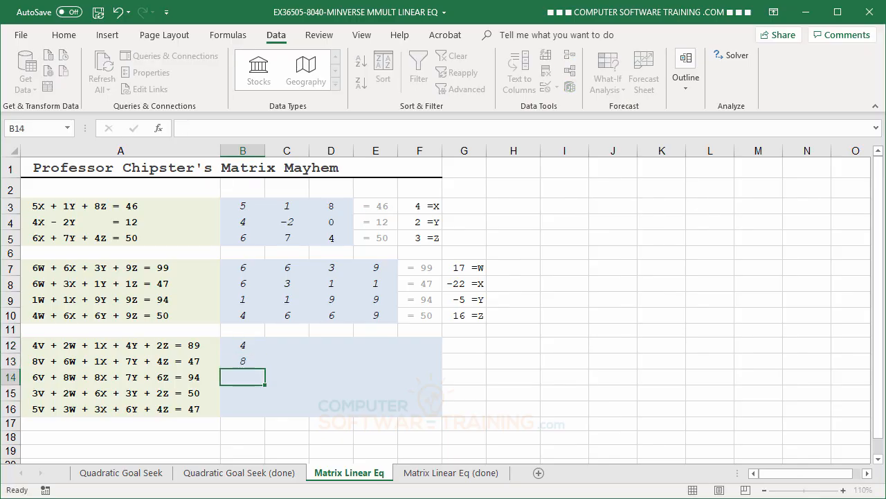
{"action": "type", "text": "6"}
{"action": "key", "text": "Return"}
{"action": "type", "text": "3"}
{"action": "key", "text": "Return"}
{"action": "type", "text": "5"}
{"action": "key", "text": "Return"}
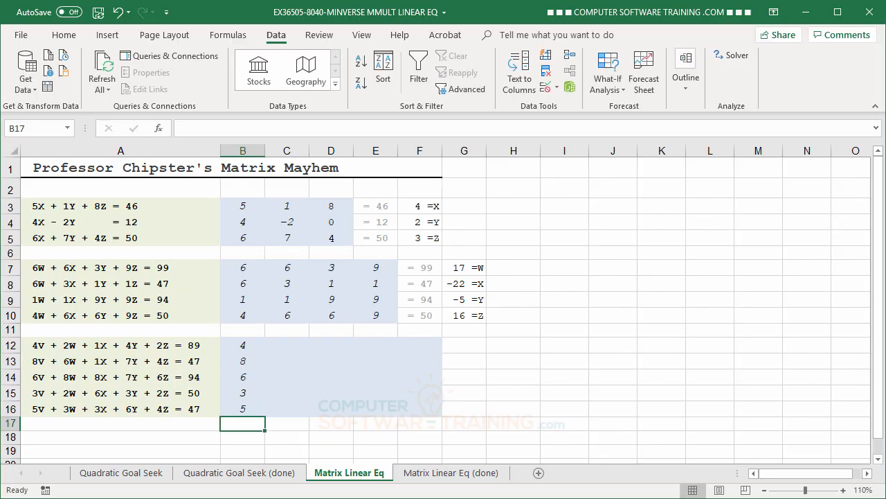
Enter the third system's W coefficients 2, 6, 8, 2 and 3 in cells C12 to C16.
{"action": "left_click", "coordinate": [288, 346]}
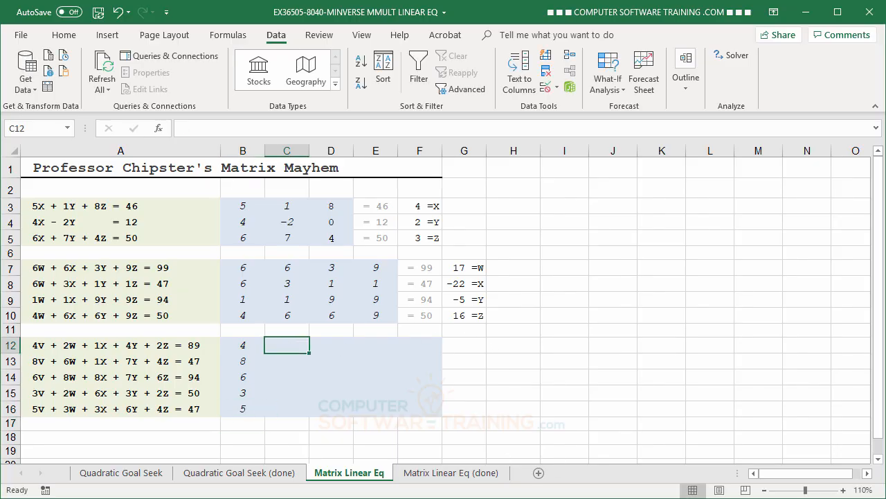
{"action": "type", "text": "2"}
{"action": "key", "text": "Return"}
{"action": "type", "text": "6"}
{"action": "key", "text": "Return"}
{"action": "type", "text": "8"}
{"action": "key", "text": "Return"}
{"action": "type", "text": "3"}
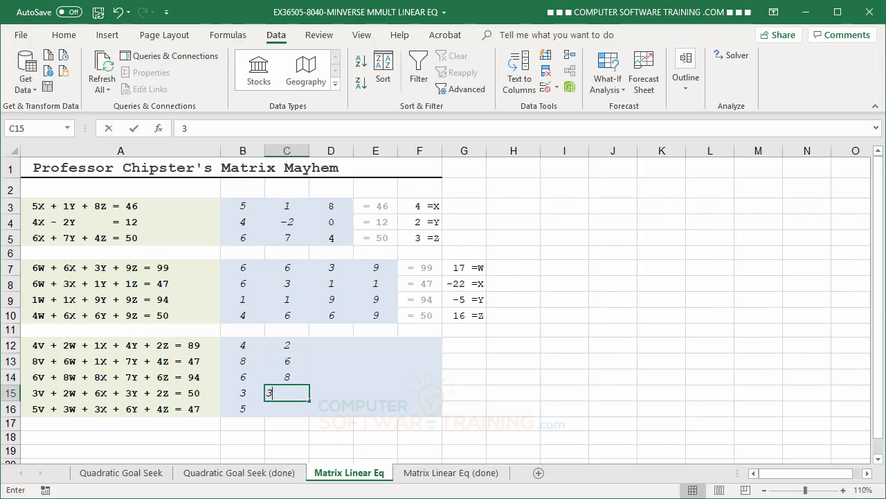
{"action": "key", "text": "BackSpace"}
{"action": "type", "text": "2"}
{"action": "key", "text": "Return"}
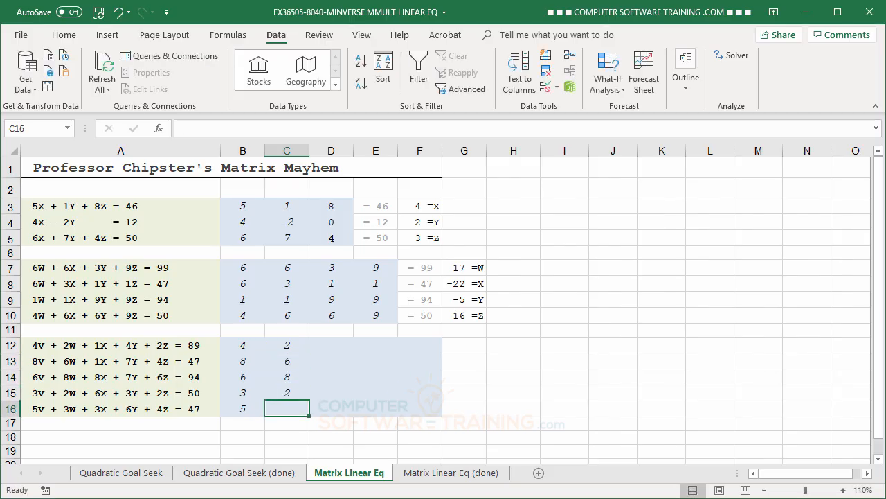
{"action": "type", "text": "3"}
{"action": "key", "text": "Return"}
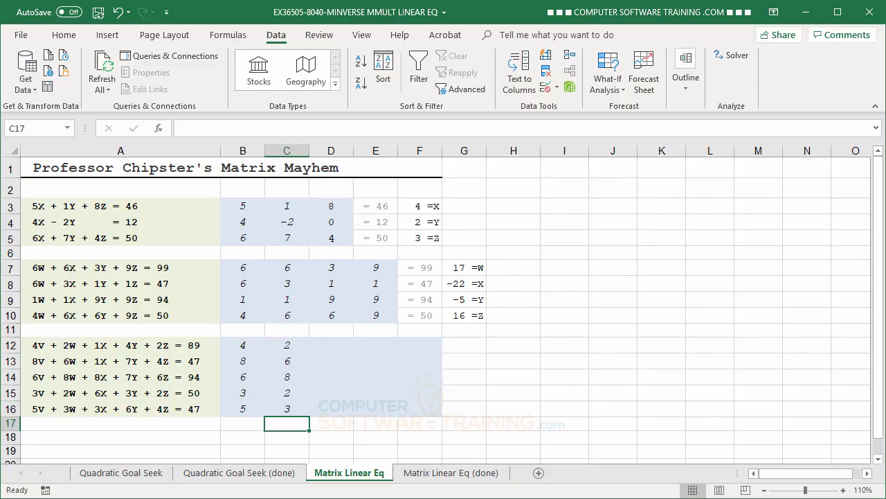
Enter the third system's X coefficients 1, 1, 8, 6 and 3 in cells D12 to D16.
{"action": "left_click", "coordinate": [330, 348]}
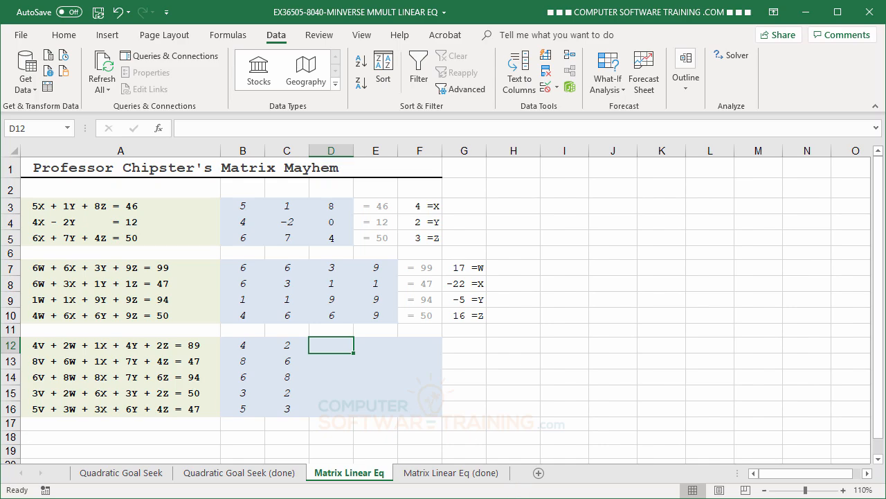
{"action": "type", "text": "1"}
{"action": "key", "text": "Return"}
{"action": "type", "text": "1"}
{"action": "key", "text": "Return"}
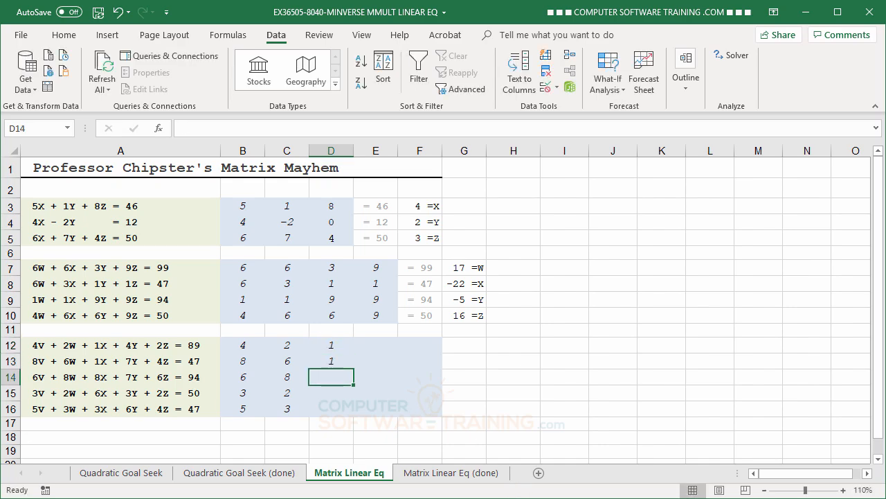
{"action": "type", "text": "8"}
{"action": "key", "text": "Return"}
{"action": "type", "text": "6"}
{"action": "key", "text": "Return"}
{"action": "type", "text": "3"}
{"action": "key", "text": "Return"}
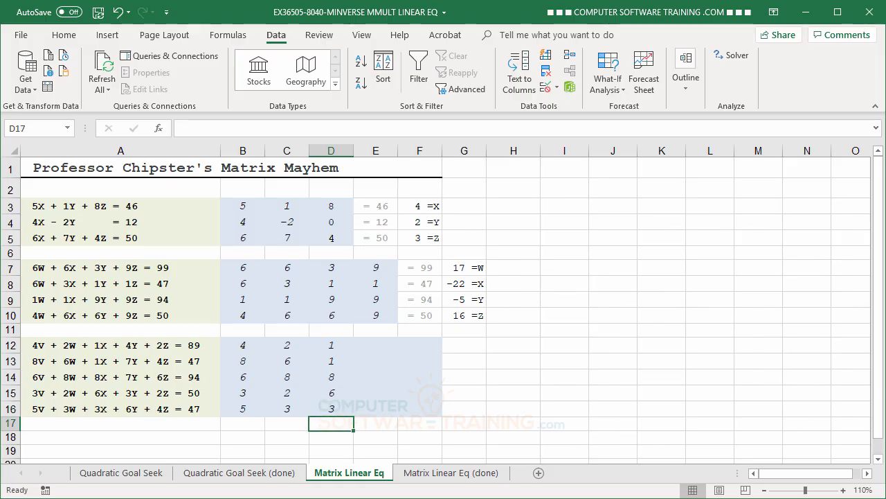
Enter the third system's Y coefficients 4, 7, 7, 3 and 6 in cells E12 to E16.
{"action": "left_click", "coordinate": [378, 343]}
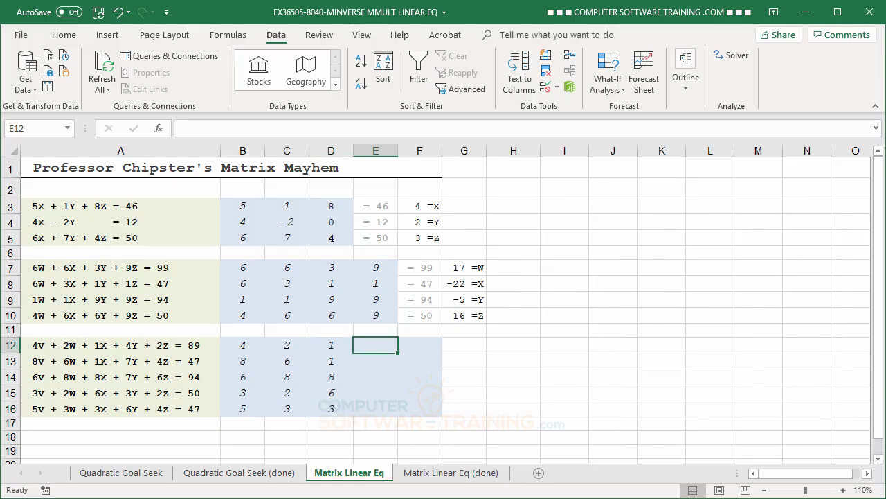
{"action": "type", "text": "4"}
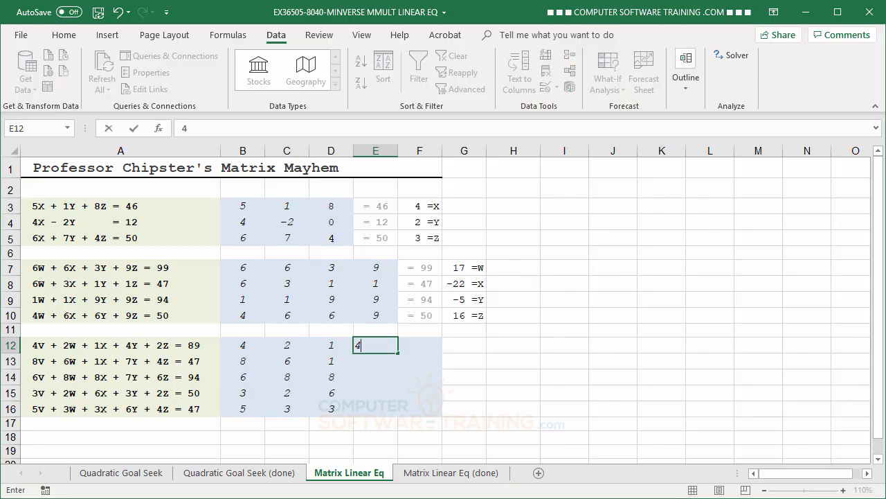
{"action": "key", "text": "Return"}
{"action": "type", "text": "7"}
{"action": "key", "text": "Return"}
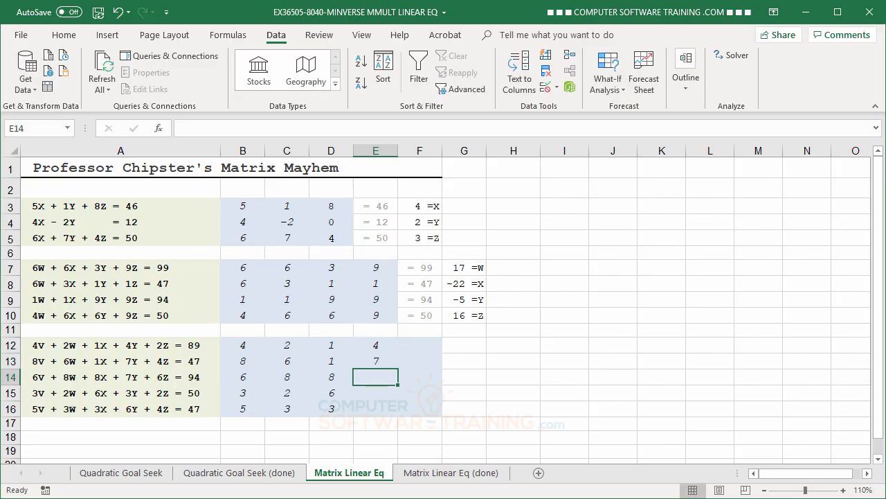
{"action": "type", "text": "7"}
{"action": "key", "text": "Return"}
{"action": "type", "text": "3"}
{"action": "key", "text": "Return"}
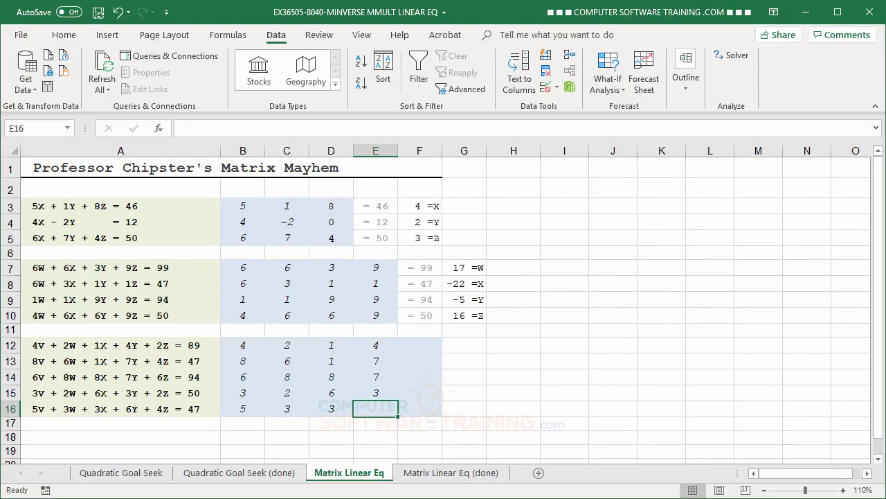
{"action": "type", "text": "6"}
{"action": "key", "text": "Return"}
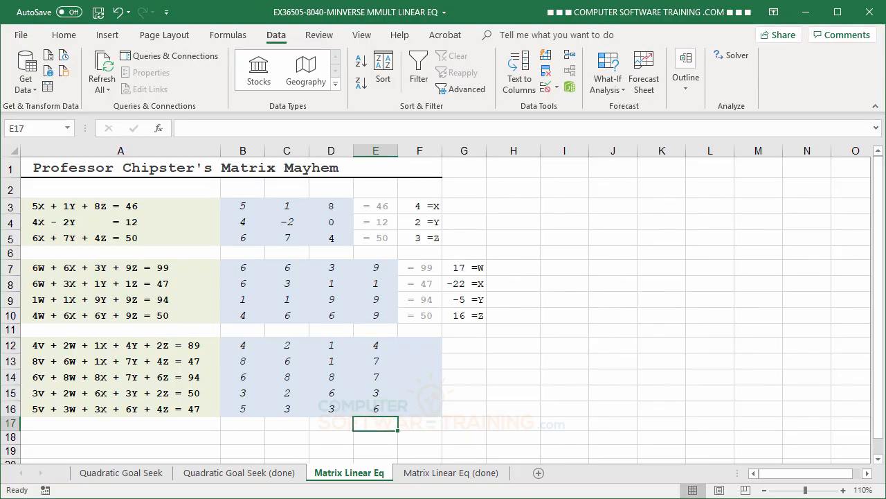
Enter the third system's Z coefficients 2, 4, 6, 2 and 4 in cells F12 to F16.
{"action": "left_click", "coordinate": [420, 342]}
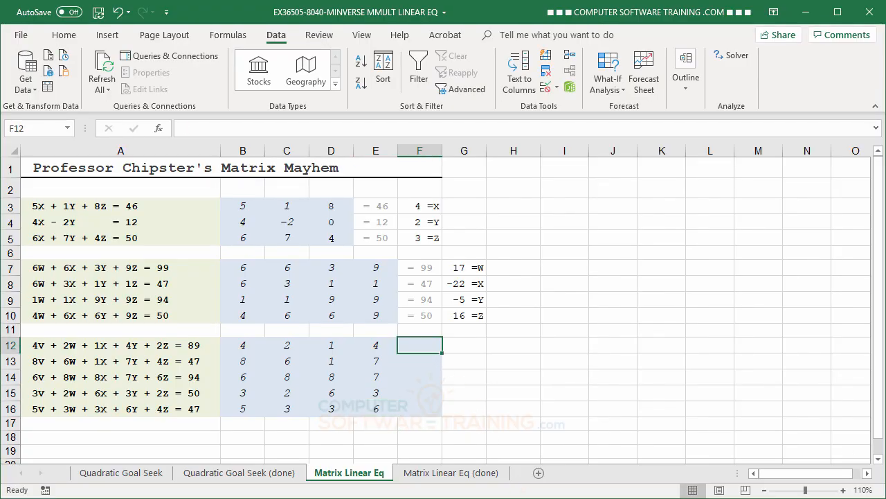
{"action": "type", "text": "2"}
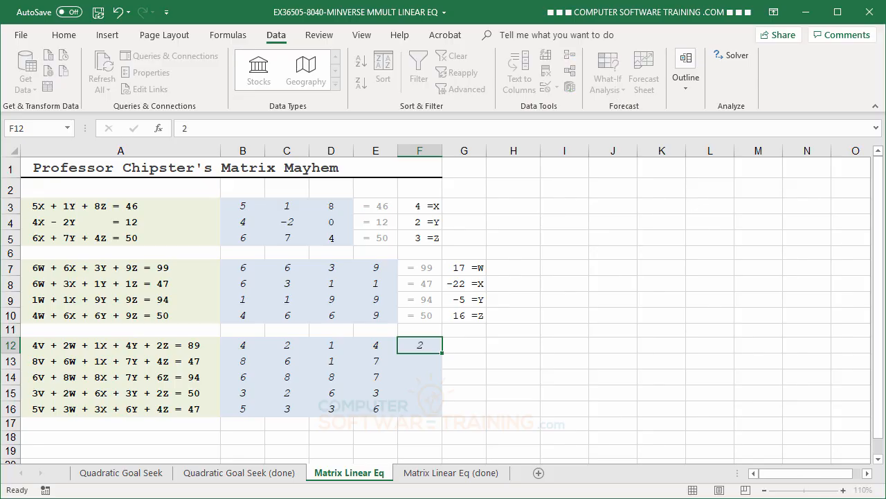
{"action": "key", "text": "Return"}
{"action": "type", "text": "4"}
{"action": "key", "text": "Return"}
{"action": "type", "text": "6"}
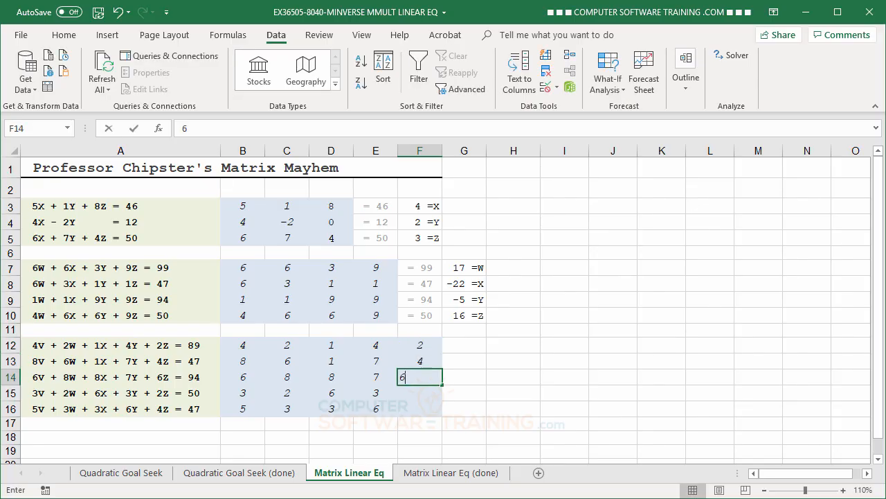
{"action": "key", "text": "Return"}
{"action": "key", "text": "Return"}
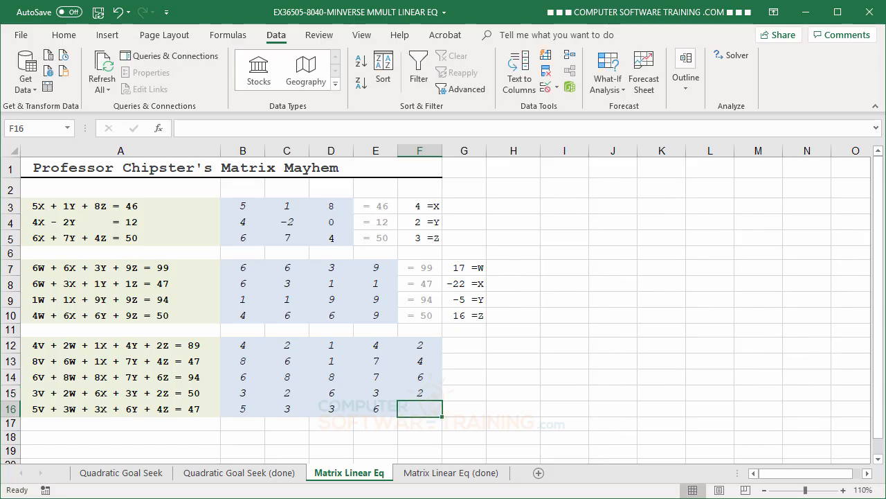
{"action": "type", "text": "4"}
{"action": "key", "text": "Return"}
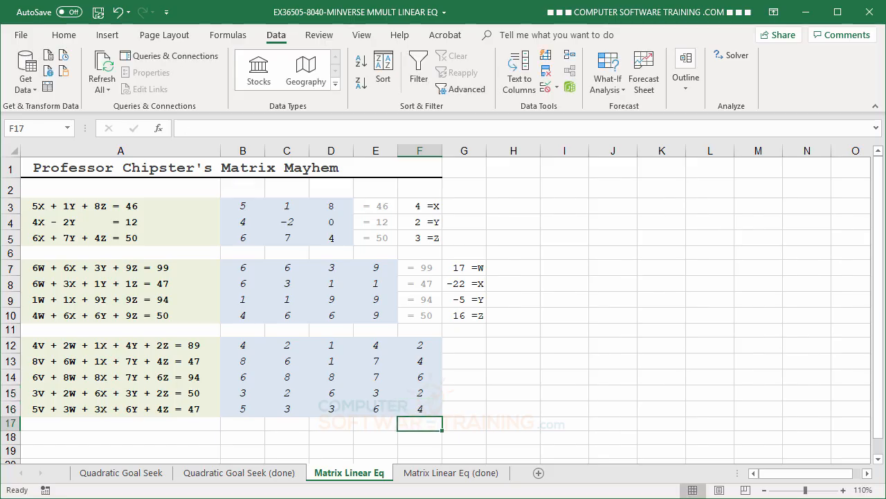
Enter the third system's constants 89, 47, 94, 50 and 47 in cells G12 to G16.
{"action": "left_click", "coordinate": [469, 346]}
{"action": "type", "text": "89"}
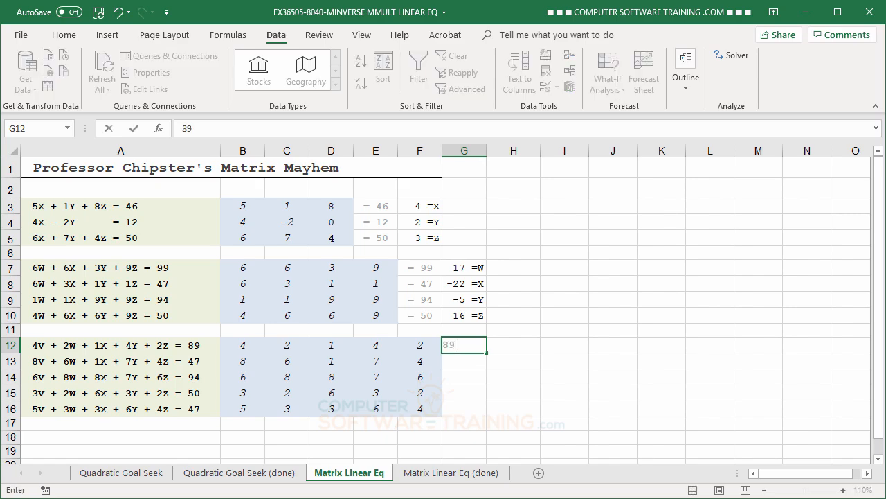
{"action": "key", "text": "Return"}
{"action": "type", "text": "47"}
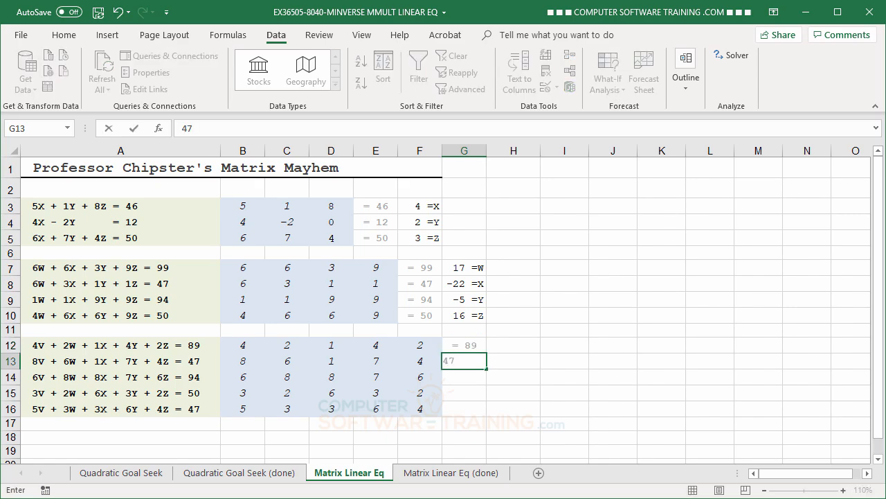
{"action": "key", "text": "Return"}
{"action": "type", "text": "94"}
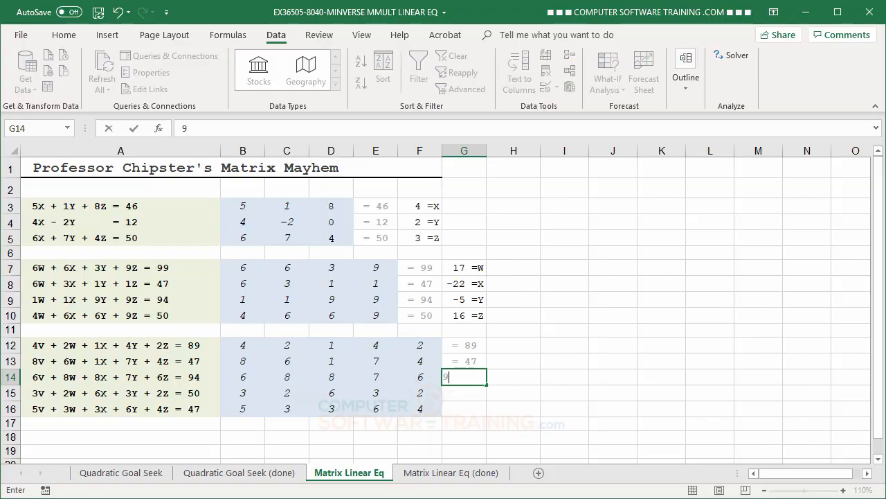
{"action": "key", "text": "Return"}
{"action": "type", "text": "50"}
{"action": "key", "text": "Return"}
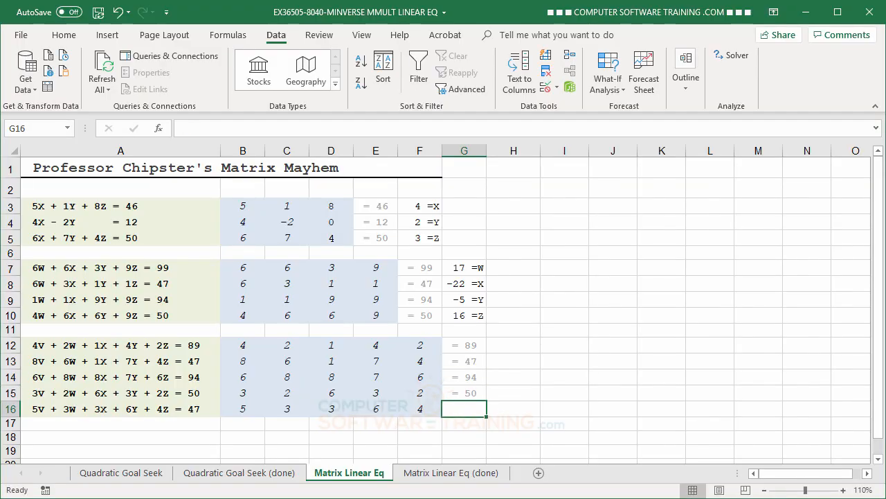
{"action": "type", "text": "47"}
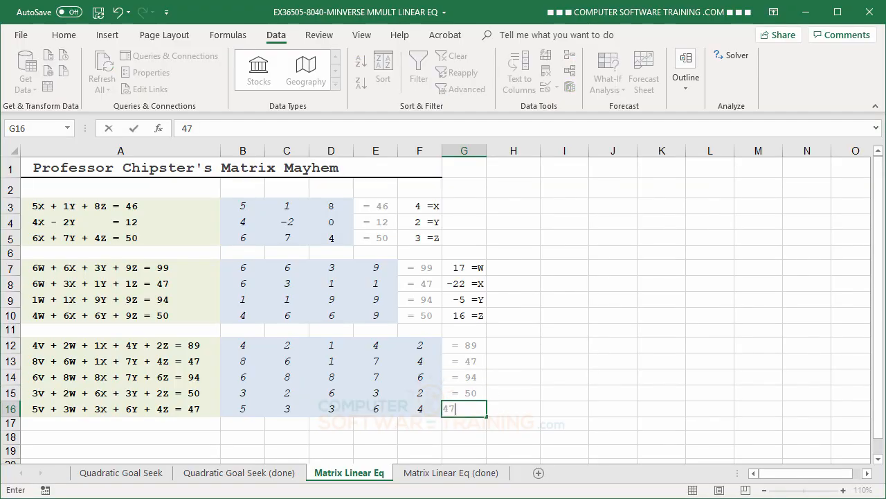
{"action": "key", "text": "Return"}
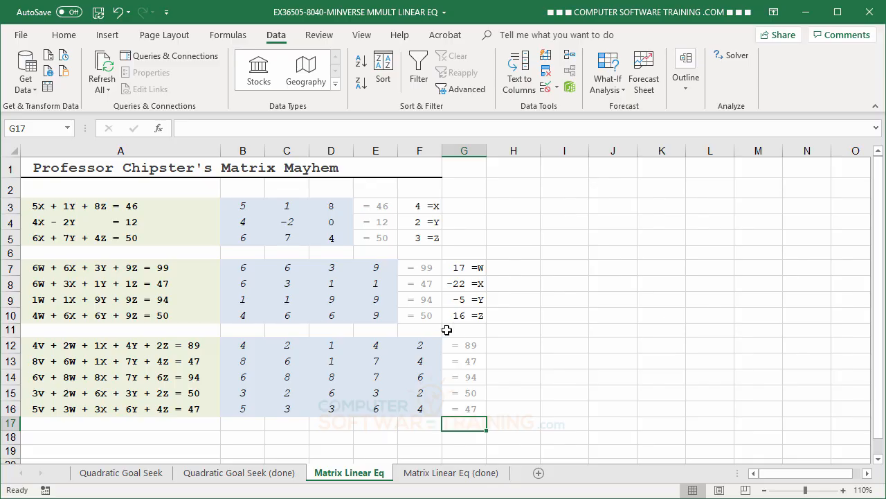
Solve the third system in H12:H16 with the array formula =MMULT(MINVERSE(B12:F16),G12:G16).
{"action": "left_click", "coordinate": [514, 342]}
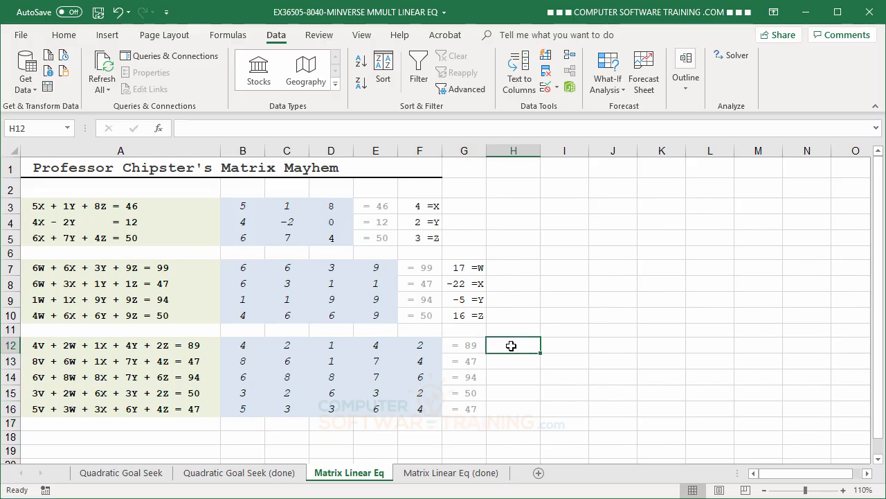
{"action": "left_click_drag", "start_coordinate": [514, 340], "coordinate": [521, 408]}
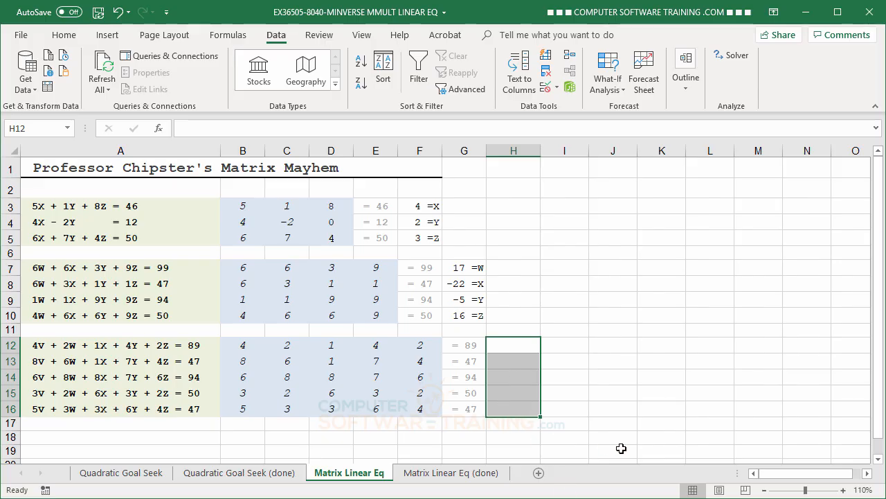
{"action": "type", "text": "="}
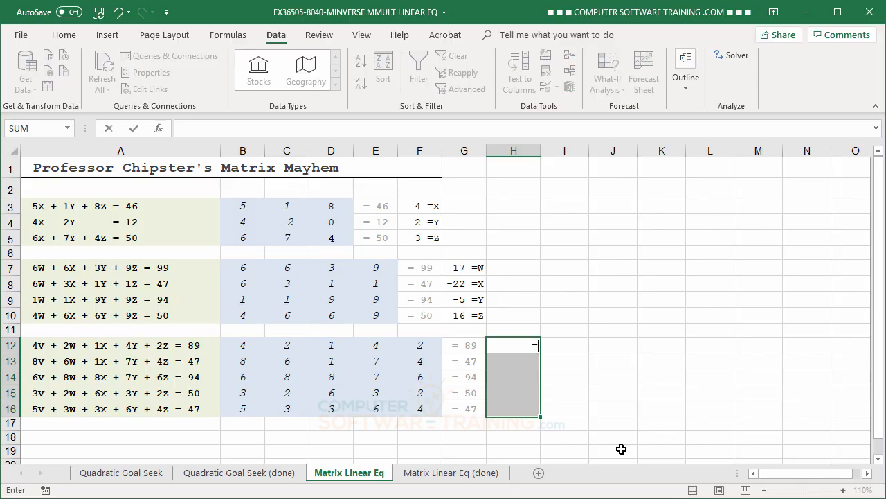
{"action": "type", "text": "mm"}
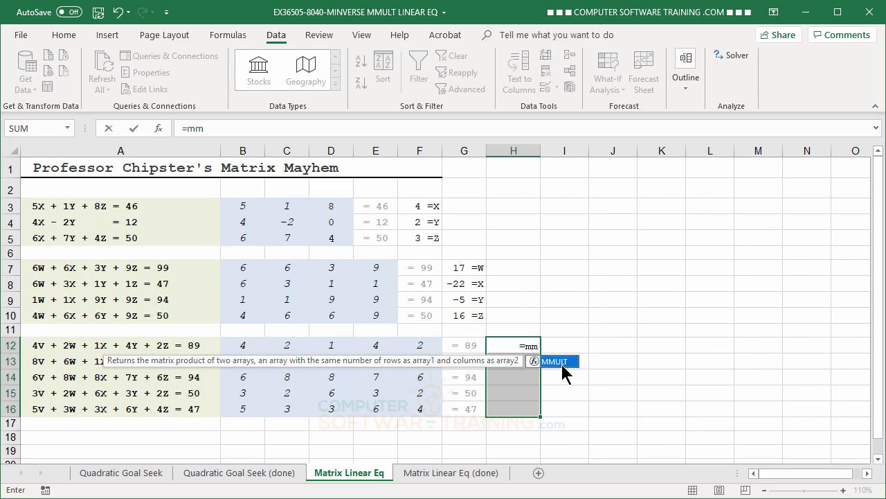
{"action": "double_click", "coordinate": [563, 366]}
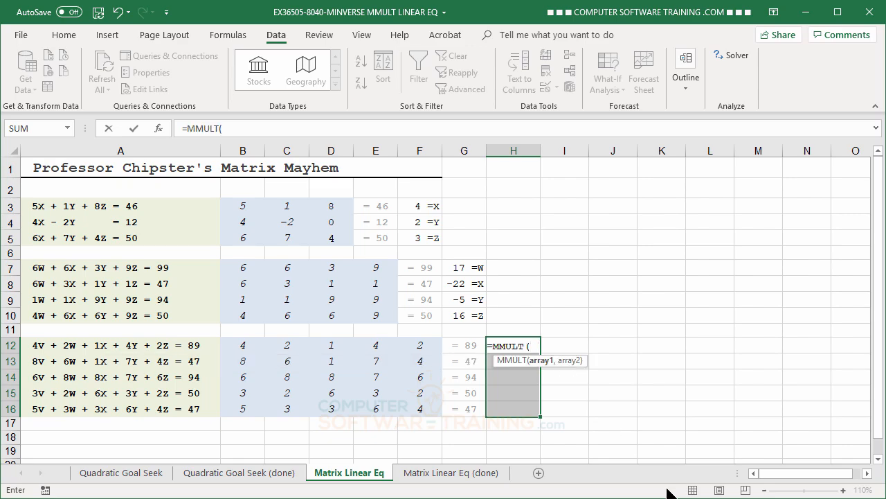
{"action": "type", "text": "min"}
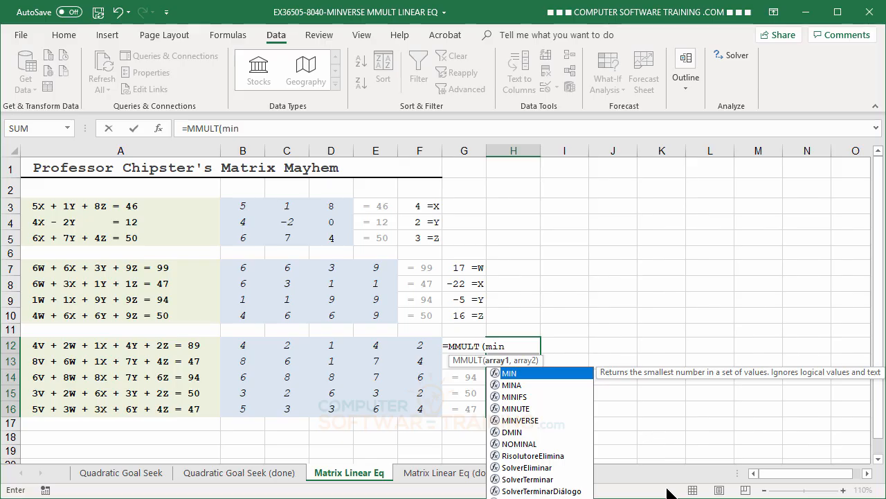
{"action": "double_click", "coordinate": [518, 421]}
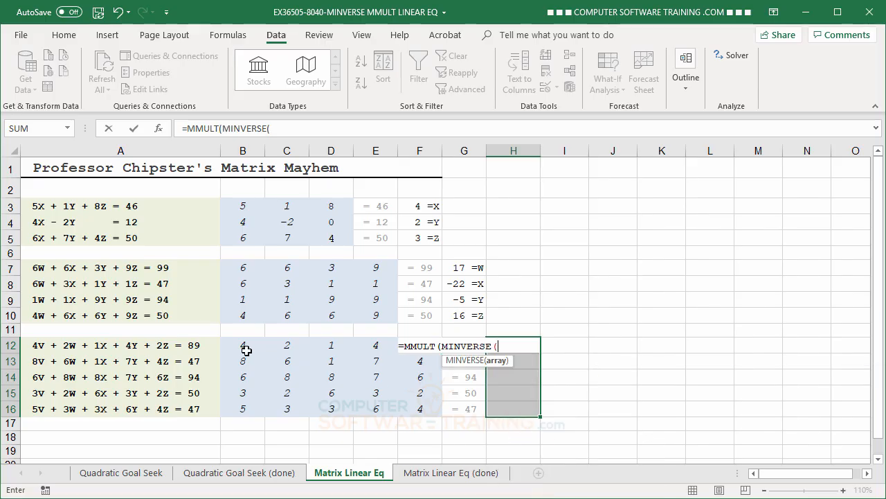
{"action": "left_click_drag", "start_coordinate": [240, 346], "coordinate": [424, 404]}
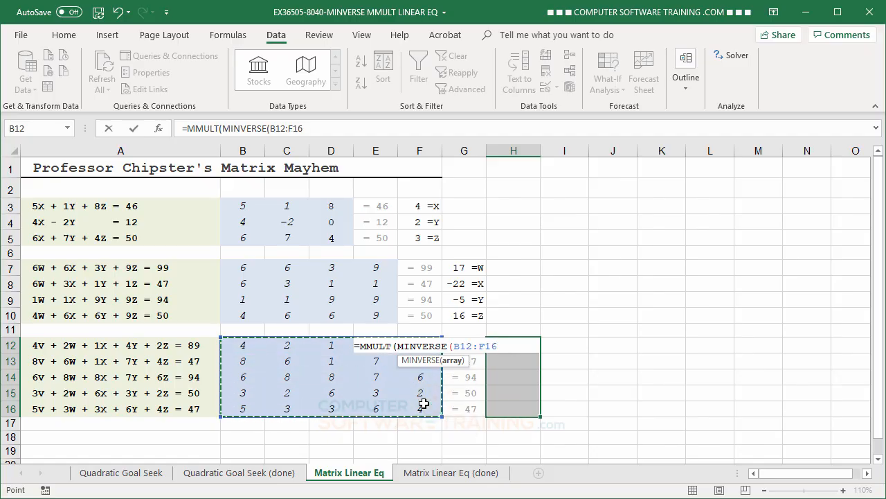
{"action": "type", "text": "),"}
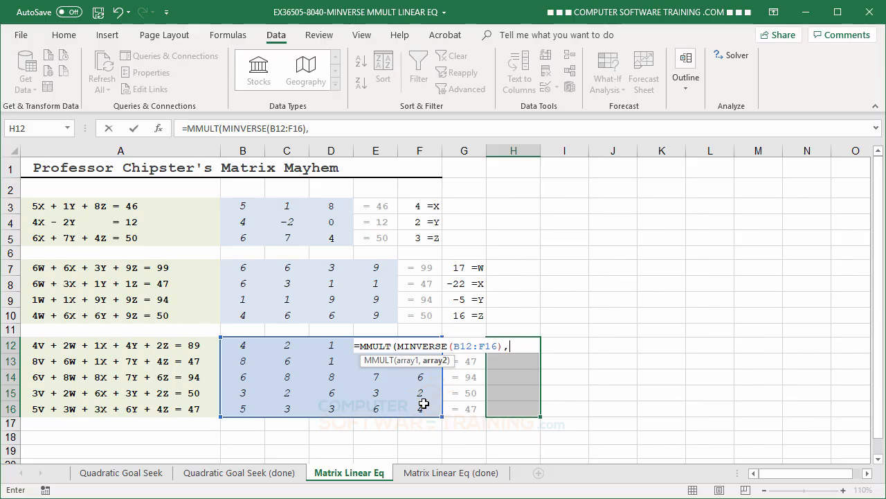
{"action": "left_click_drag", "start_coordinate": [473, 408], "coordinate": [464, 349]}
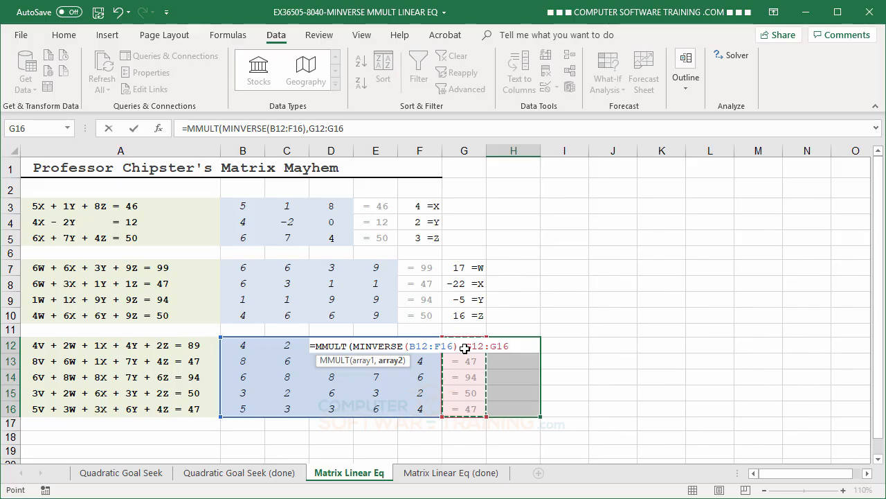
{"action": "type", "text": ")"}
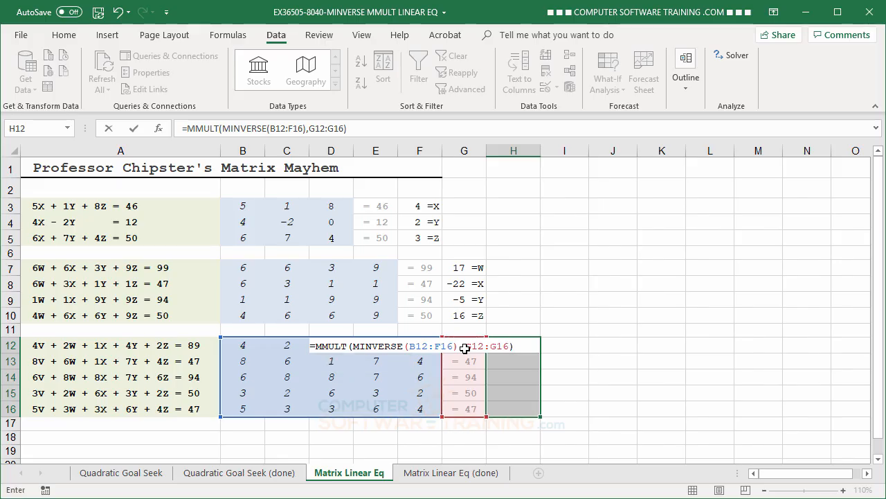
{"action": "key", "text": "ctrl+shift+Return"}
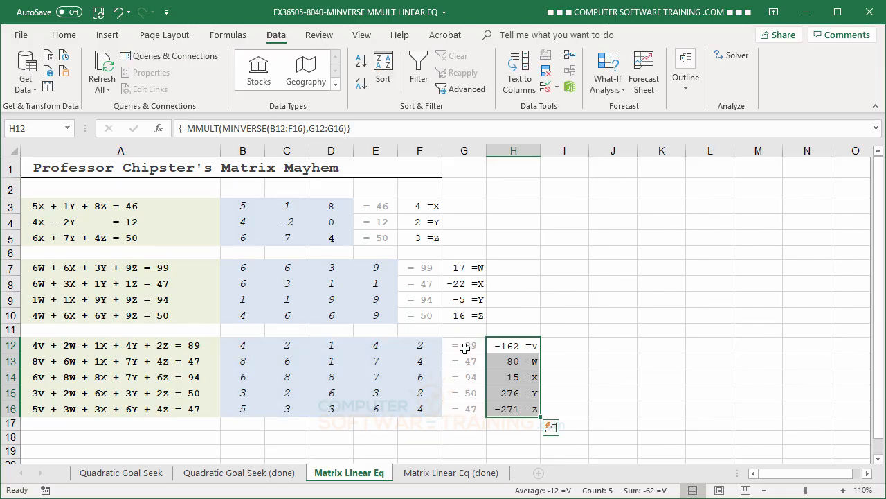
{"action": "left_click", "coordinate": [654, 277]}
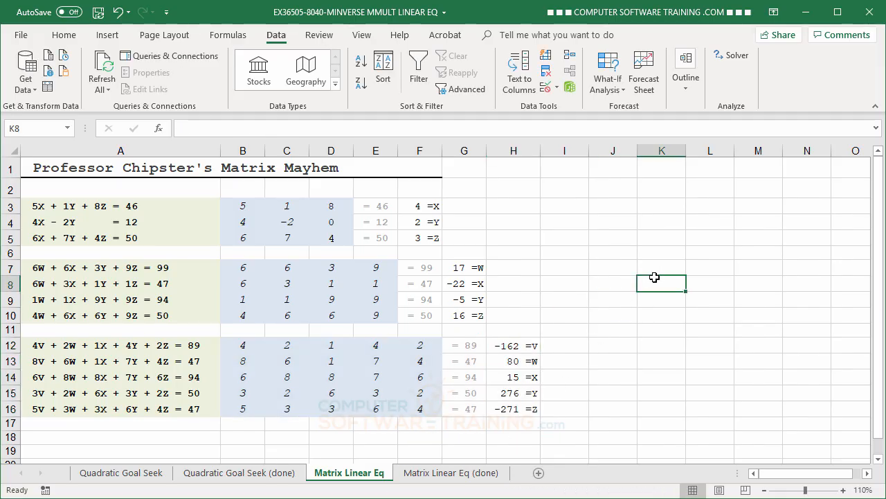